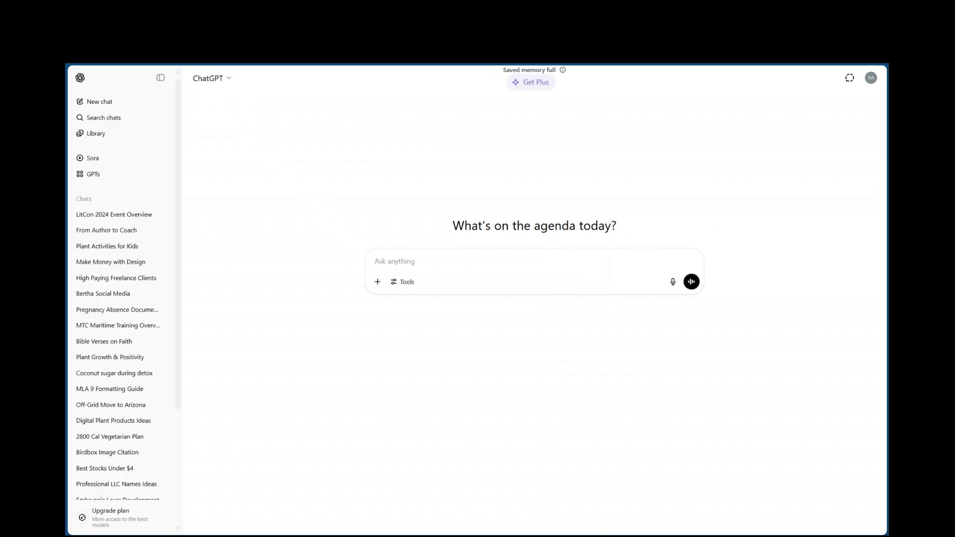
Ask ChatGPT to "write an independent contract for people working within my business"
{"action": "type", "text": "write a independent contract for people working within"}
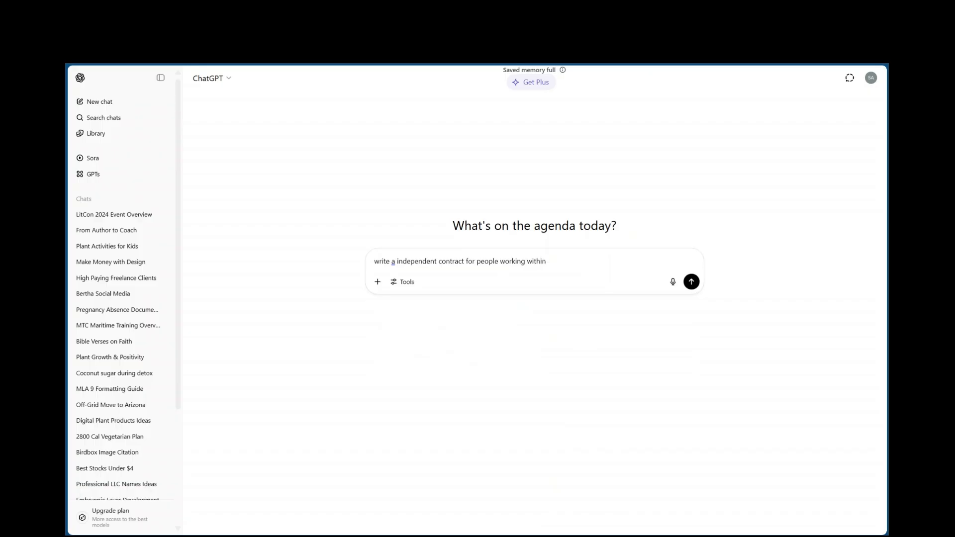
{"action": "type", "text": " my business"}
{"action": "double_click", "coordinate": [396, 266]}
{"action": "type", "text": "an"}
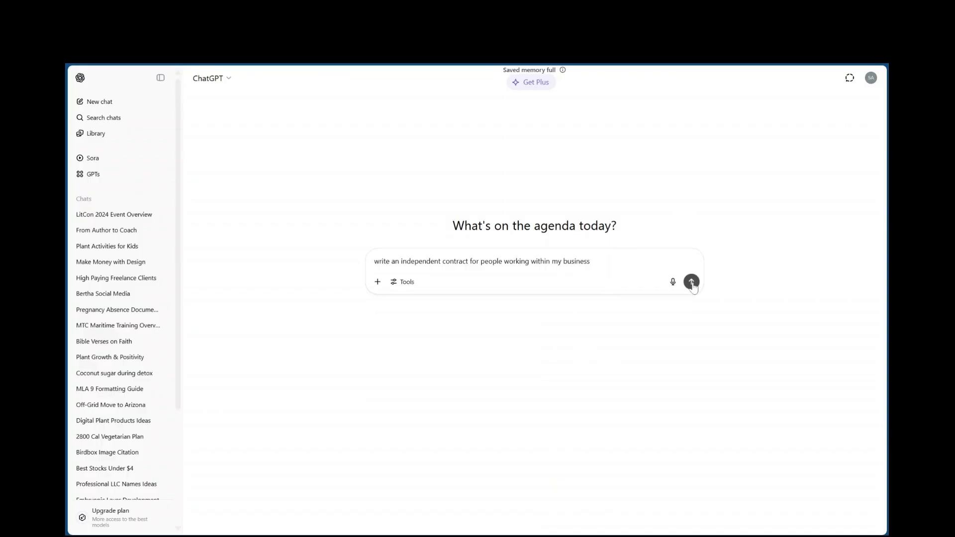
{"action": "left_click", "coordinate": [692, 282]}
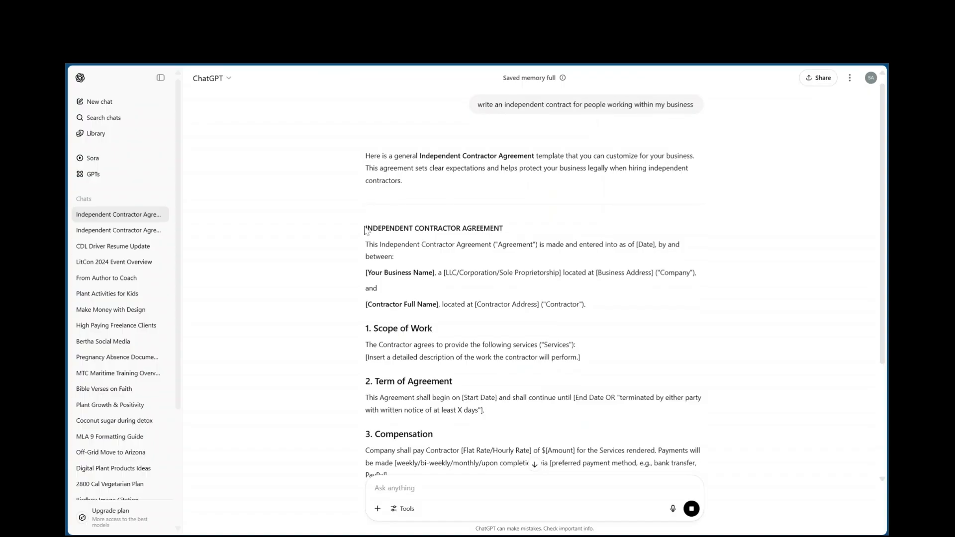
Copy the generated agreement text and add it in Canva AI's prompt after "create a contract design using these details,"
{"action": "mouse_move", "coordinate": [366, 228]}
{"action": "left_mouse_down"}
{"action": "mouse_move", "coordinate": [440, 266]}
{"action": "mouse_move", "coordinate": [437, 441]}
{"action": "mouse_move", "coordinate": [557, 479]}
{"action": "mouse_move", "coordinate": [448, 468]}
{"action": "mouse_move", "coordinate": [482, 333]}
{"action": "mouse_move", "coordinate": [487, 347]}
{"action": "left_mouse_up"}
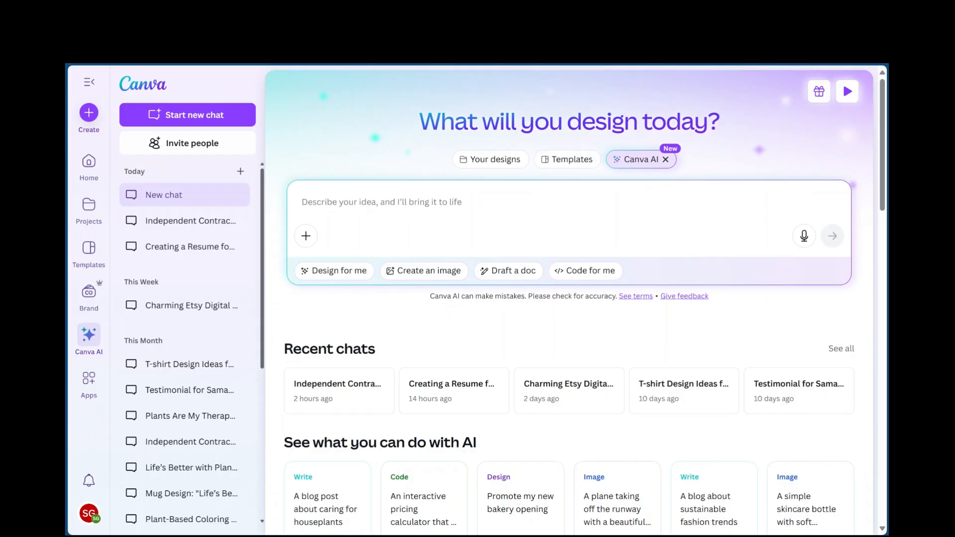
{"action": "type", "text": "create"}
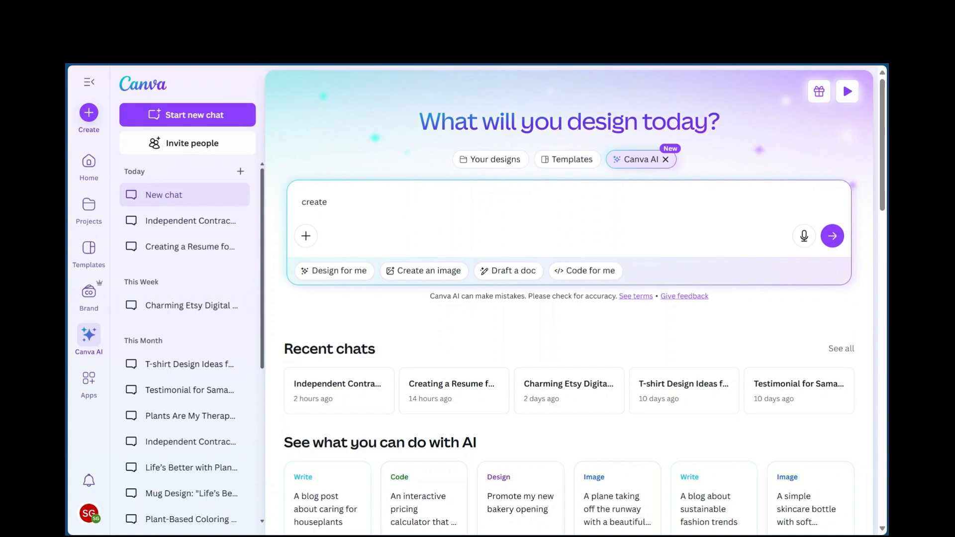
{"action": "type", "text": "a contract design using these d"}
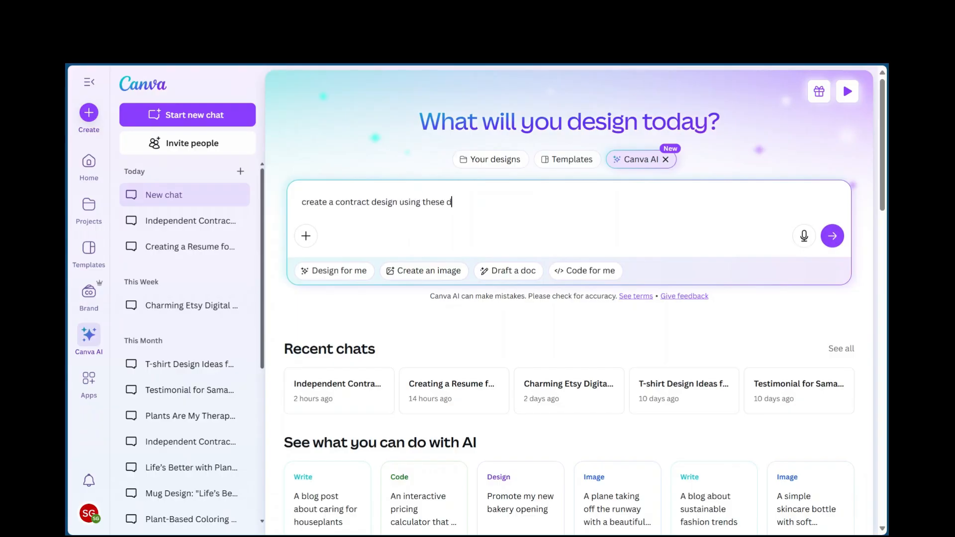
{"action": "type", "text": "etails,"}
{"action": "key", "text": "ctrl+v"}
Review the pasted agreement text in the prompt and submit it to generate the contract design
{"action": "scroll", "coordinate": [567, 259], "scroll_direction": "up", "scroll_amount": 2}
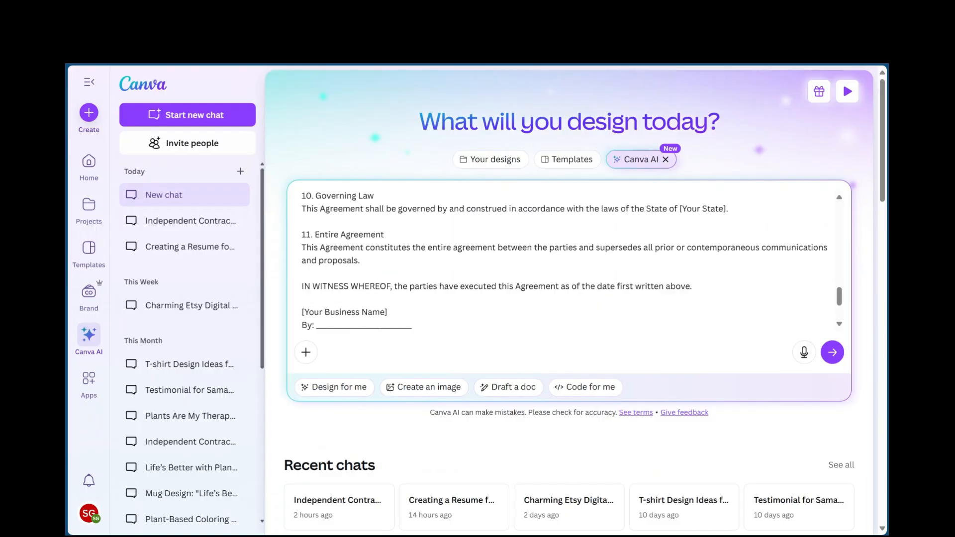
{"action": "scroll", "coordinate": [567, 258], "scroll_direction": "up", "scroll_amount": 6}
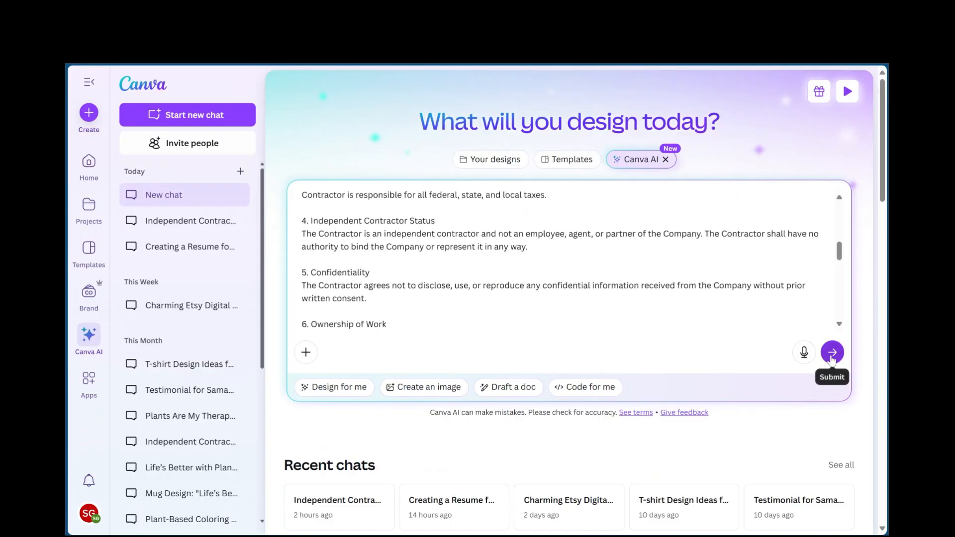
{"action": "scroll", "coordinate": [567, 259], "scroll_direction": "up", "scroll_amount": 5}
{"action": "scroll", "coordinate": [567, 259], "scroll_direction": "up", "scroll_amount": 1}
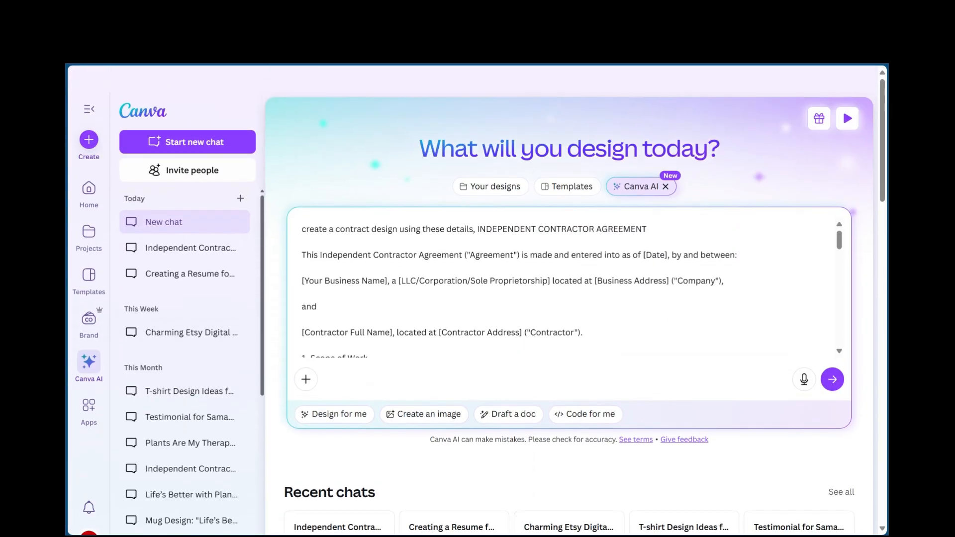
{"action": "scroll", "coordinate": [567, 258], "scroll_direction": "down", "scroll_amount": 1}
{"action": "scroll", "coordinate": [567, 259], "scroll_direction": "up", "scroll_amount": 1}
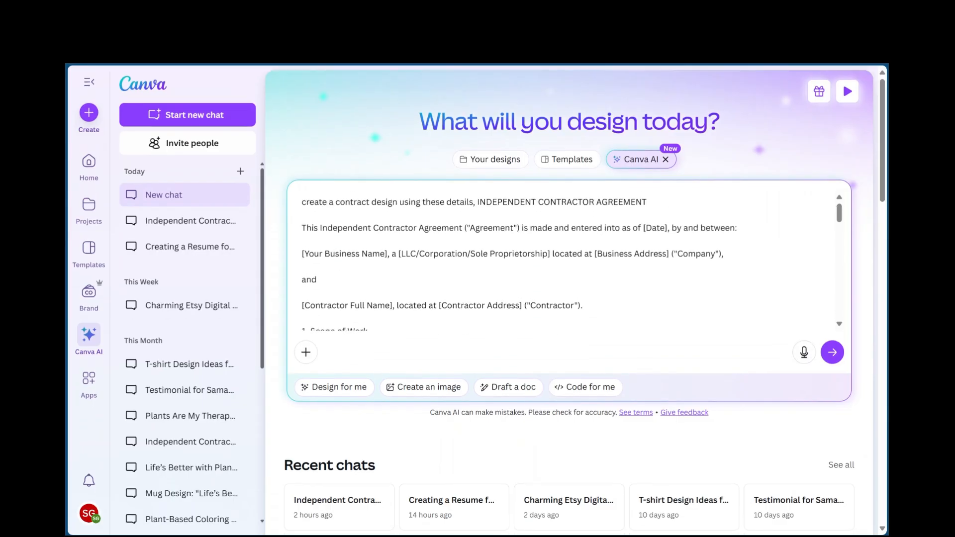
{"action": "scroll", "coordinate": [567, 259], "scroll_direction": "down", "scroll_amount": 2}
{"action": "scroll", "coordinate": [567, 259], "scroll_direction": "up", "scroll_amount": 2}
{"action": "left_click", "coordinate": [833, 353]}
{"action": "left_click", "coordinate": [834, 353]}
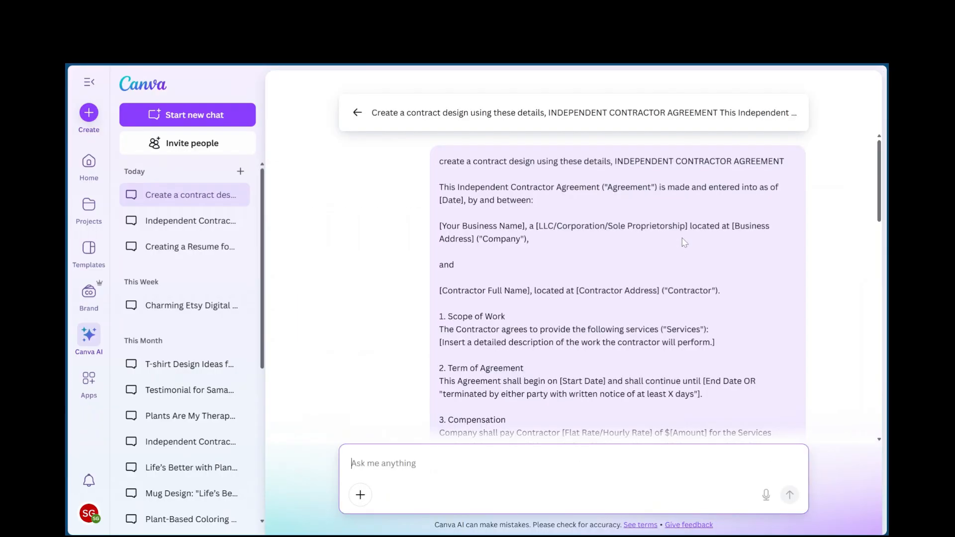
Preview the generated Independent Contractor Agreement design from the chat and open it in the Canva Editor
{"action": "scroll", "coordinate": [651, 261], "scroll_direction": "down", "scroll_amount": 2}
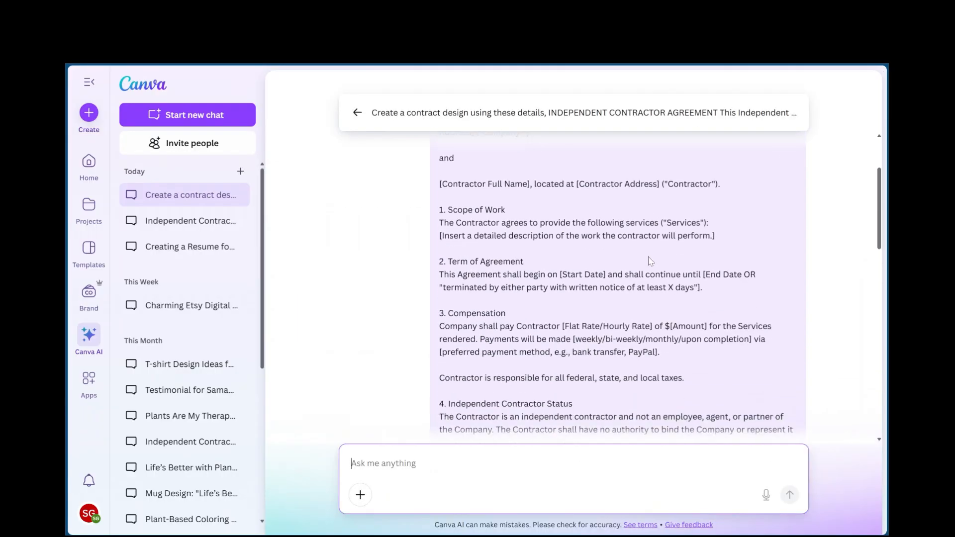
{"action": "scroll", "coordinate": [652, 261], "scroll_direction": "down", "scroll_amount": 12}
{"action": "scroll", "coordinate": [515, 272], "scroll_direction": "down", "scroll_amount": 7}
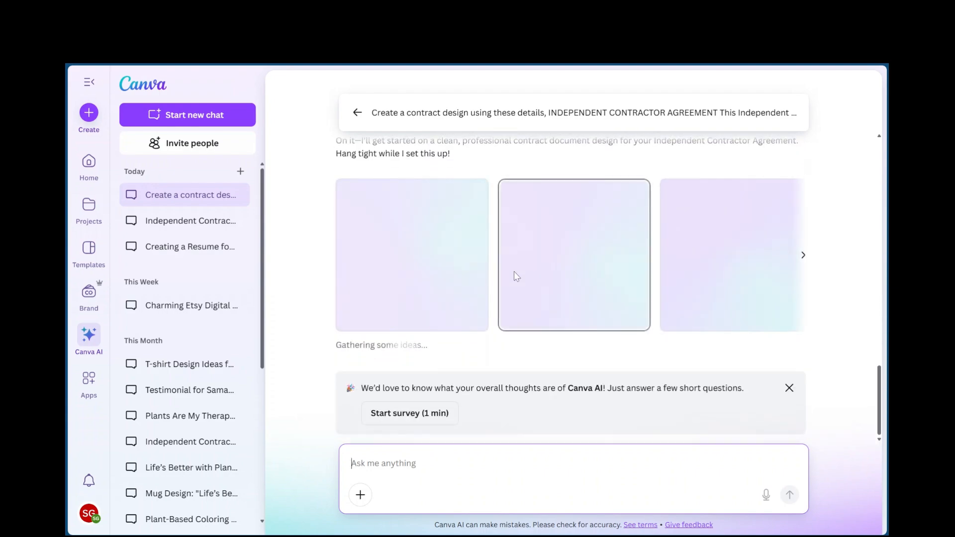
{"action": "scroll", "coordinate": [481, 259], "scroll_direction": "up", "scroll_amount": 1}
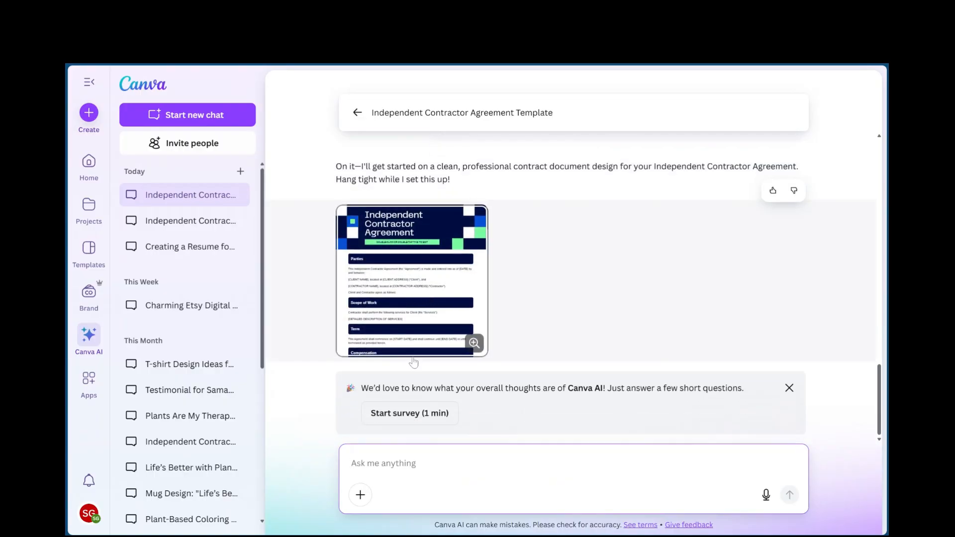
{"action": "left_click", "coordinate": [417, 262]}
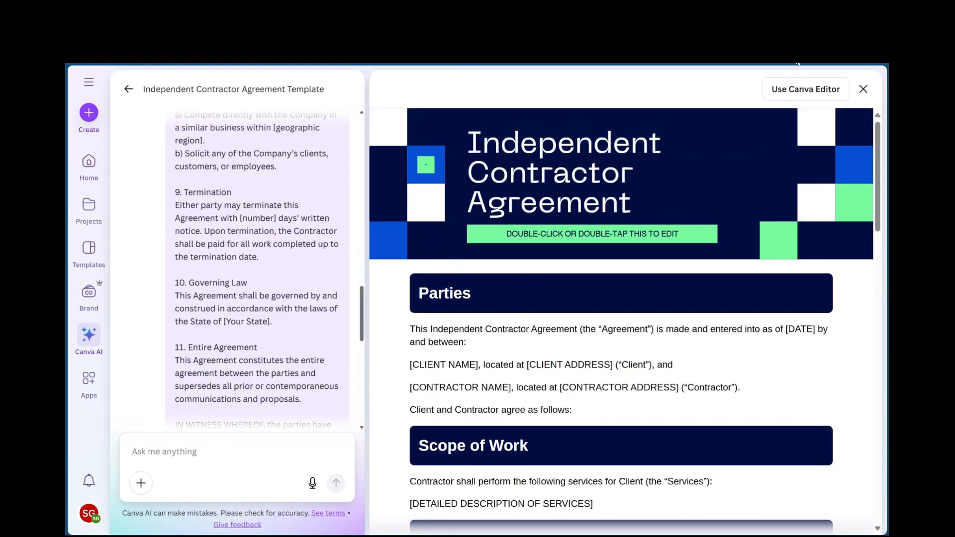
{"action": "left_click", "coordinate": [781, 91]}
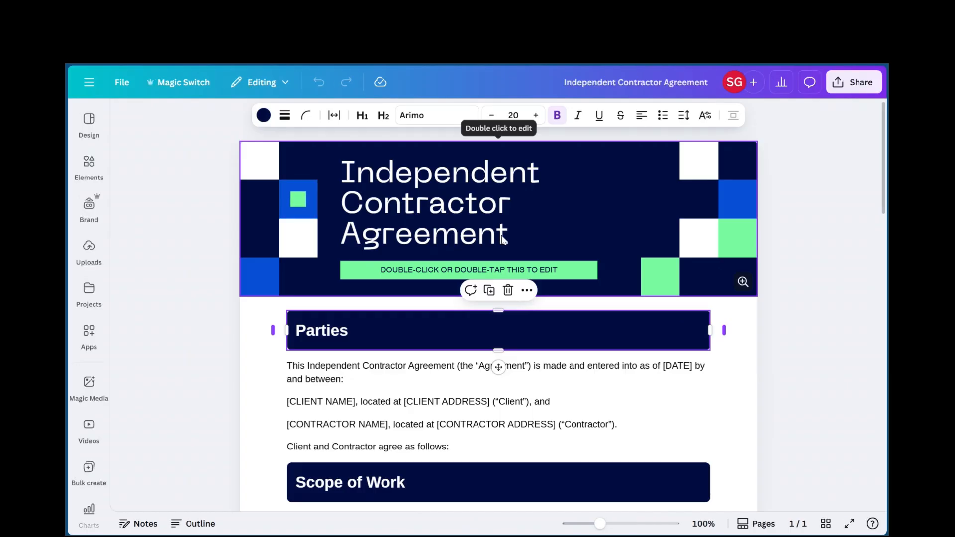
Show the font text styles for the Parties body text and place the cursor right after the [CLIENT NAME] placeholder
{"action": "scroll", "coordinate": [505, 244], "scroll_direction": "down", "scroll_amount": 1}
{"action": "scroll", "coordinate": [505, 244], "scroll_direction": "down", "scroll_amount": 1}
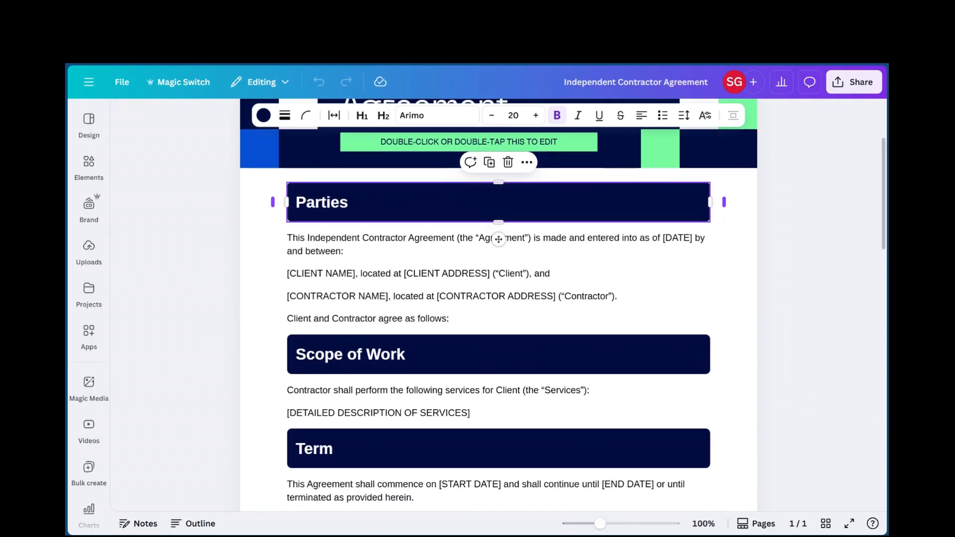
{"action": "left_click", "coordinate": [339, 273]}
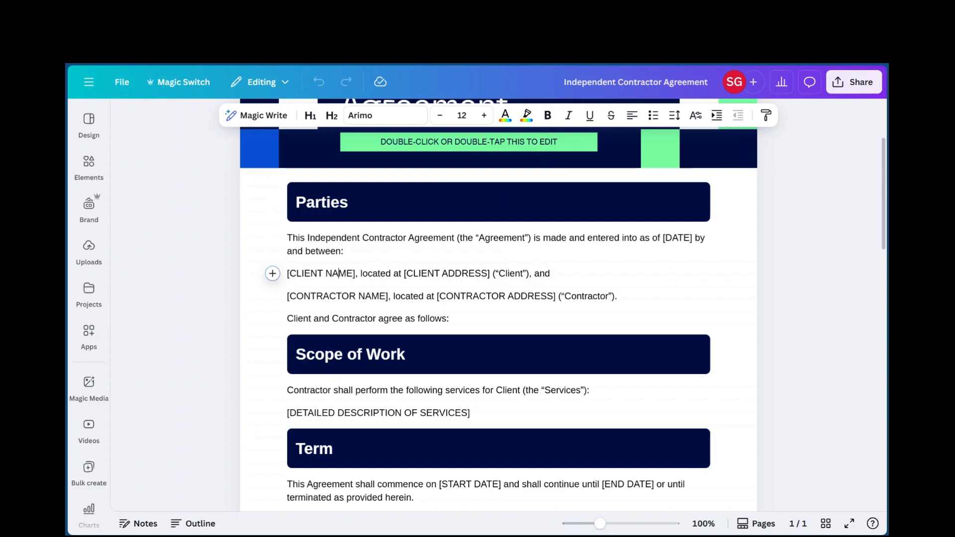
{"action": "left_click", "coordinate": [383, 115]}
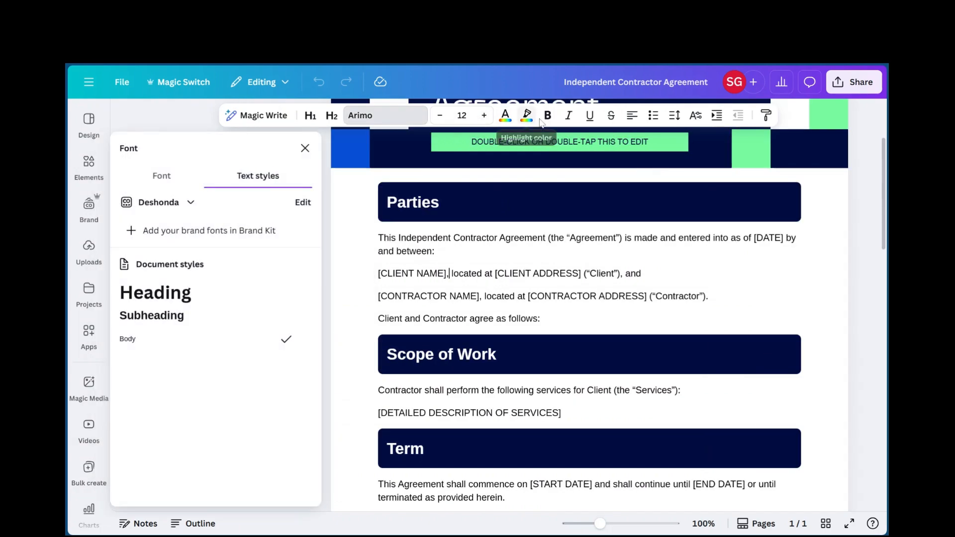
{"action": "left_click", "coordinate": [436, 252]}
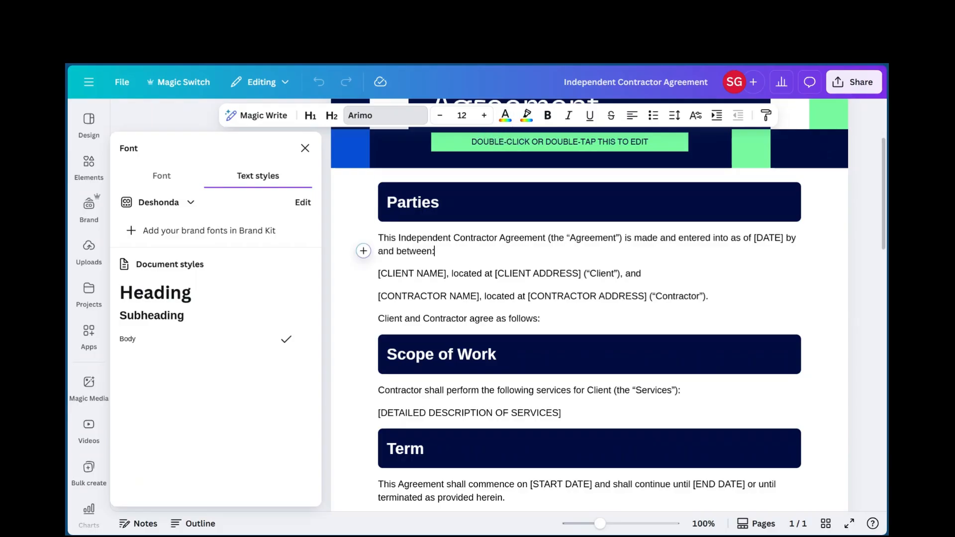
{"action": "left_click", "coordinate": [449, 274]}
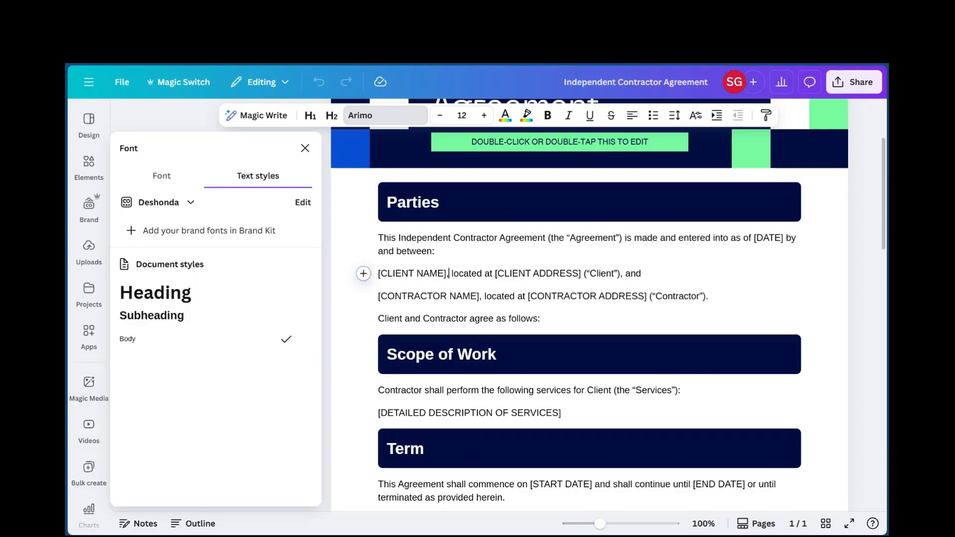
Examine the contract's sections and fill-in placeholders from Parties through Governing Law
{"action": "scroll", "coordinate": [590, 305], "scroll_direction": "down", "scroll_amount": 1}
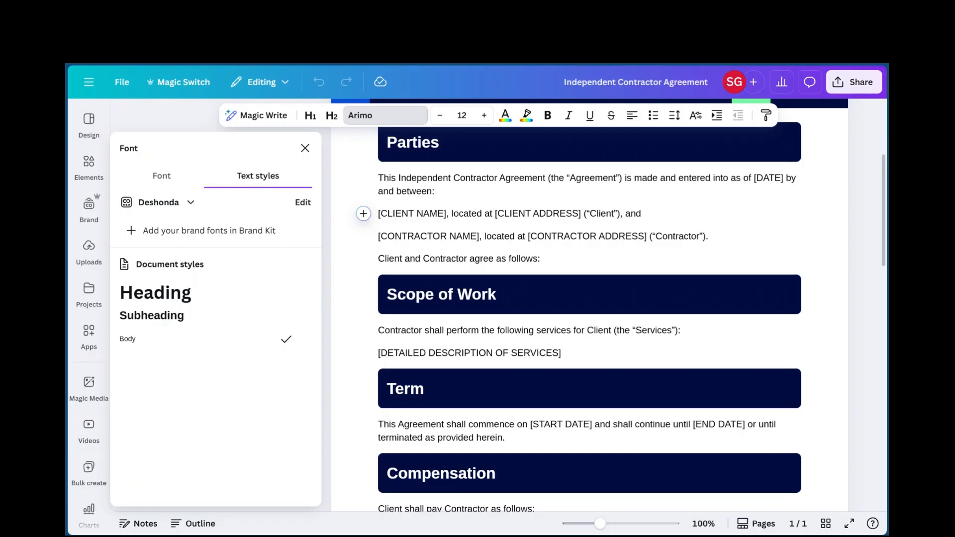
{"action": "scroll", "coordinate": [590, 305], "scroll_direction": "down", "scroll_amount": 1}
{"action": "scroll", "coordinate": [589, 305], "scroll_direction": "down", "scroll_amount": 1}
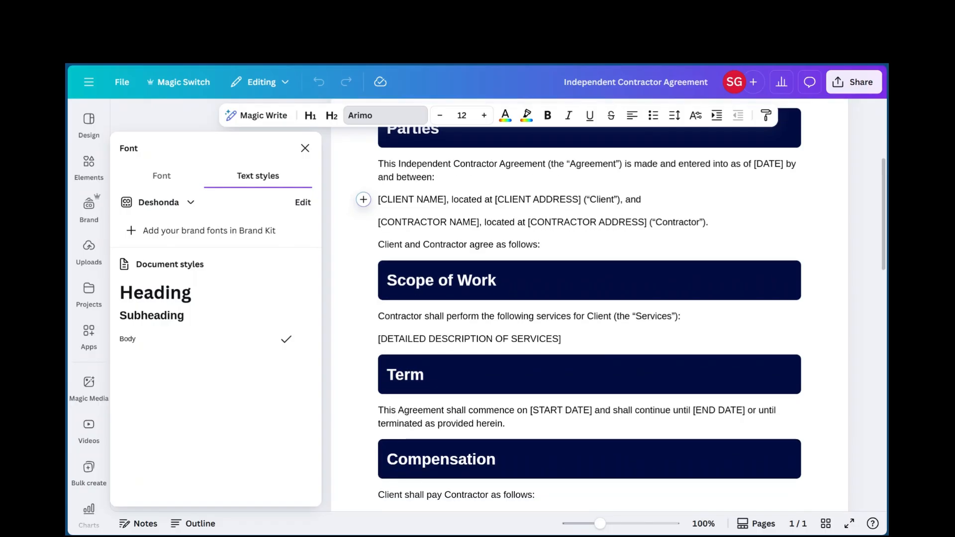
{"action": "scroll", "coordinate": [590, 305], "scroll_direction": "down", "scroll_amount": 1}
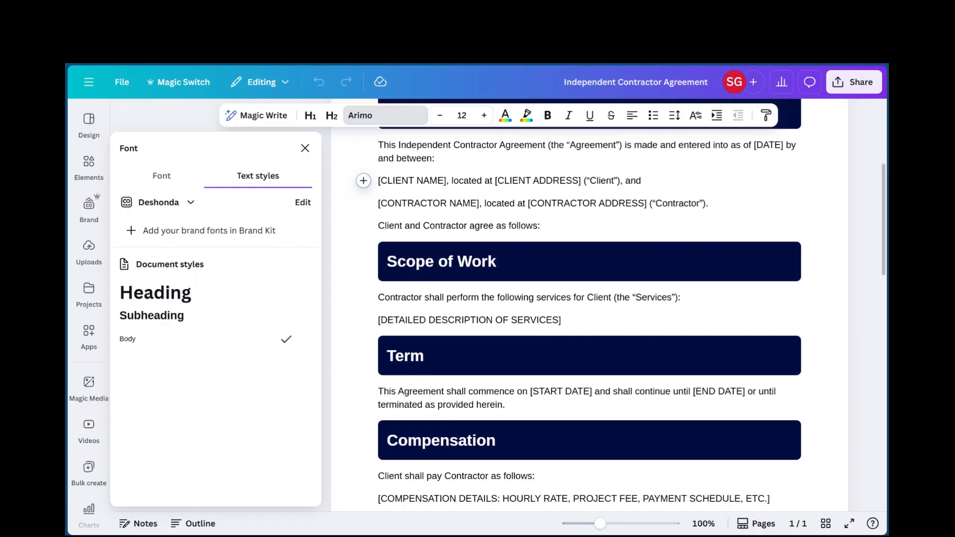
{"action": "scroll", "coordinate": [589, 305], "scroll_direction": "down", "scroll_amount": 2}
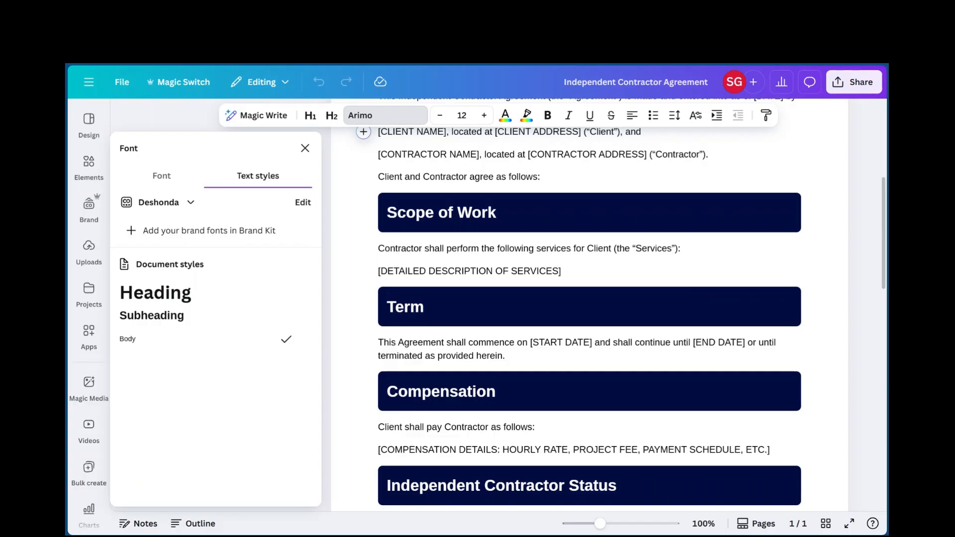
{"action": "scroll", "coordinate": [589, 305], "scroll_direction": "down", "scroll_amount": 2}
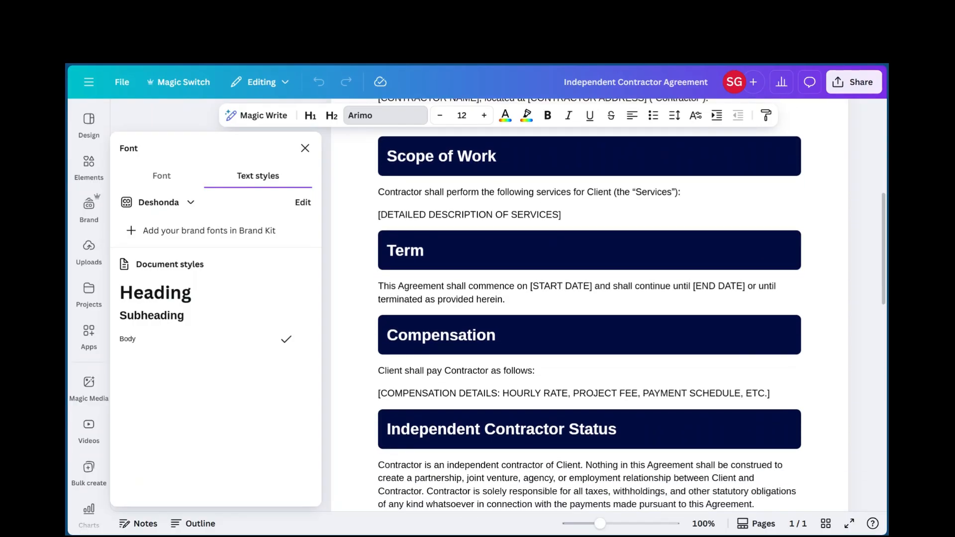
{"action": "scroll", "coordinate": [590, 305], "scroll_direction": "down", "scroll_amount": 2}
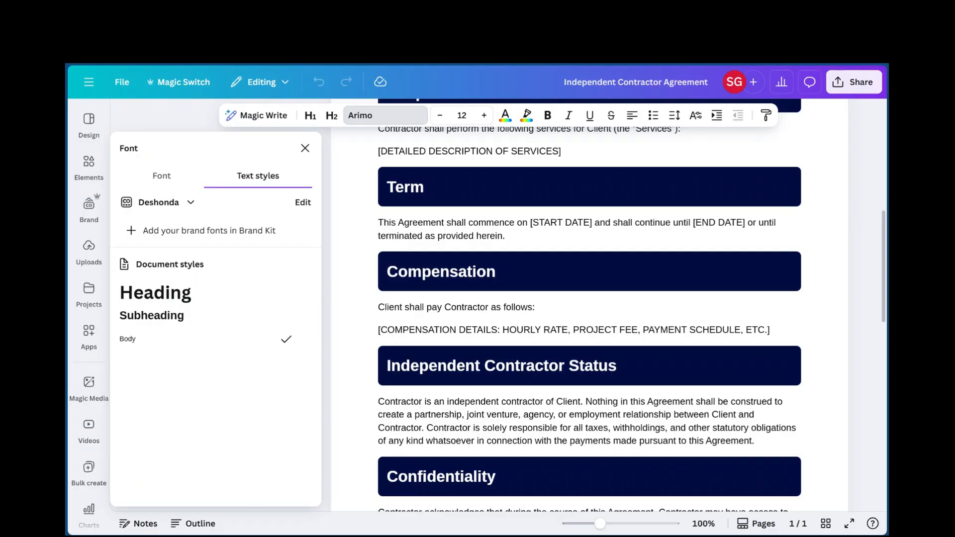
{"action": "scroll", "coordinate": [590, 305], "scroll_direction": "down", "scroll_amount": 1}
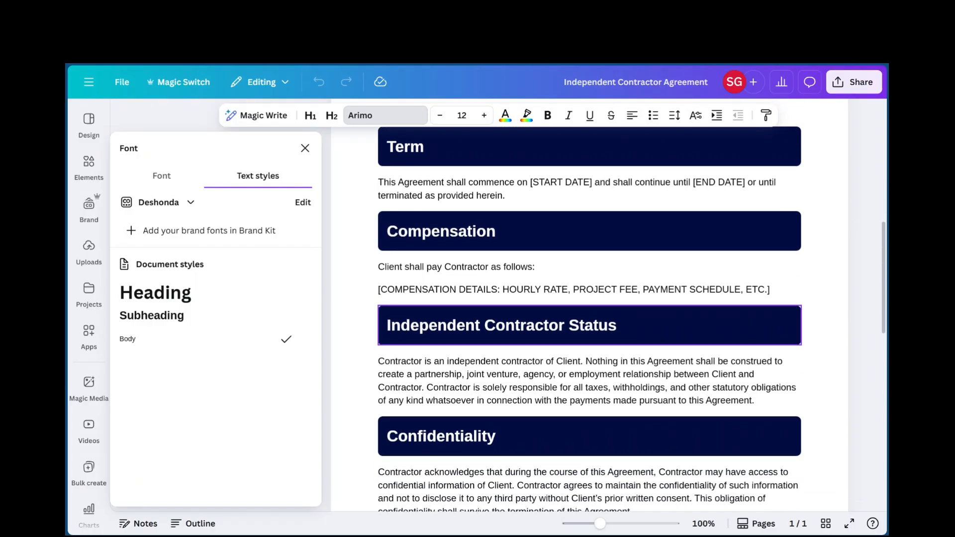
{"action": "scroll", "coordinate": [590, 305], "scroll_direction": "down", "scroll_amount": 2}
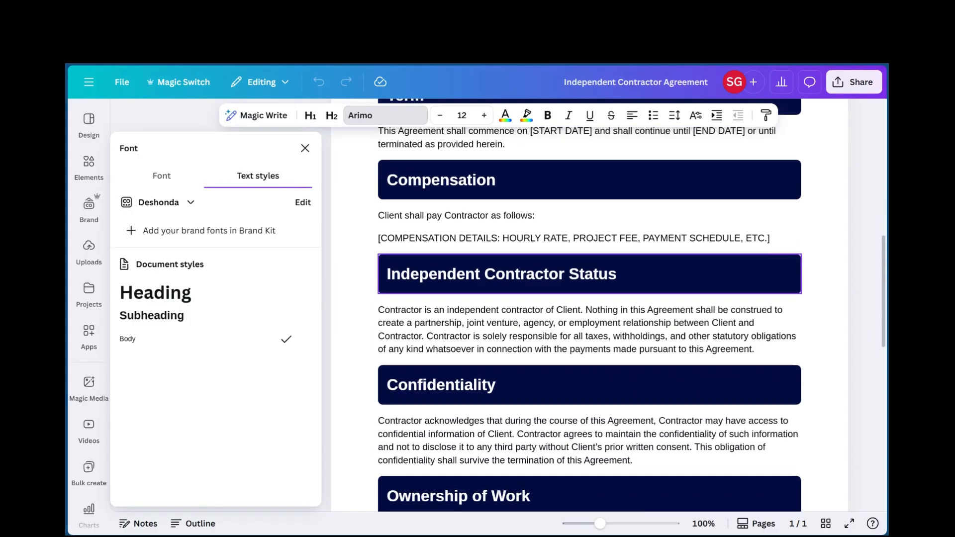
{"action": "scroll", "coordinate": [589, 305], "scroll_direction": "down", "scroll_amount": 1}
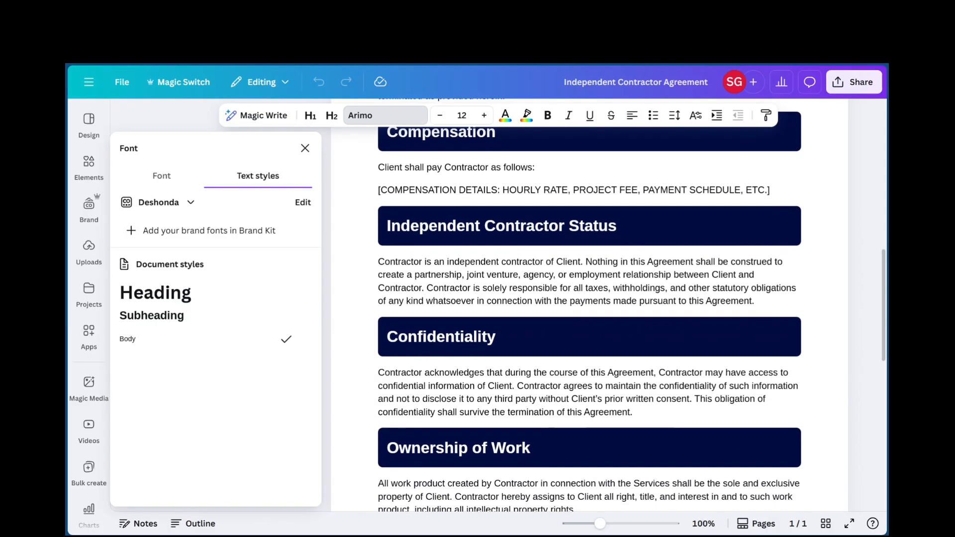
{"action": "scroll", "coordinate": [589, 305], "scroll_direction": "down", "scroll_amount": 5}
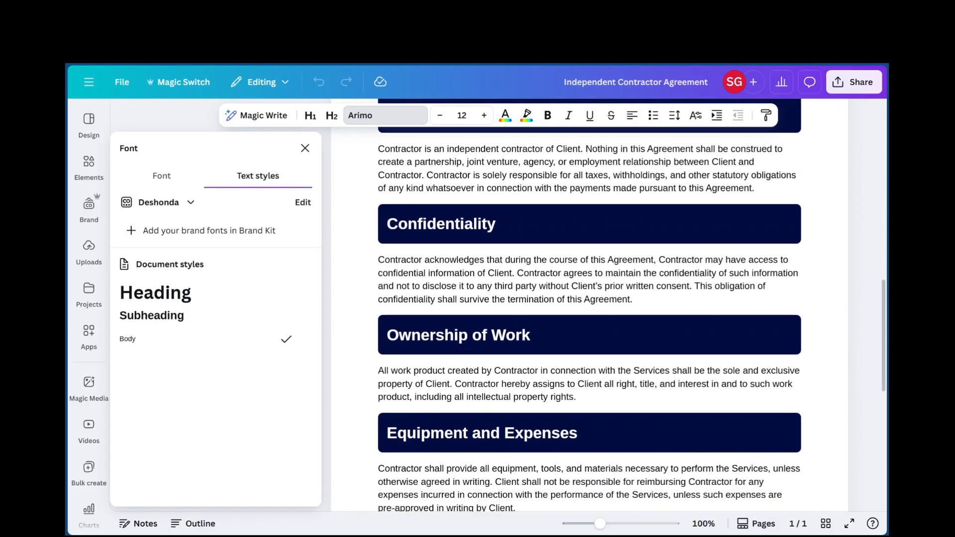
{"action": "scroll", "coordinate": [589, 305], "scroll_direction": "down", "scroll_amount": 4}
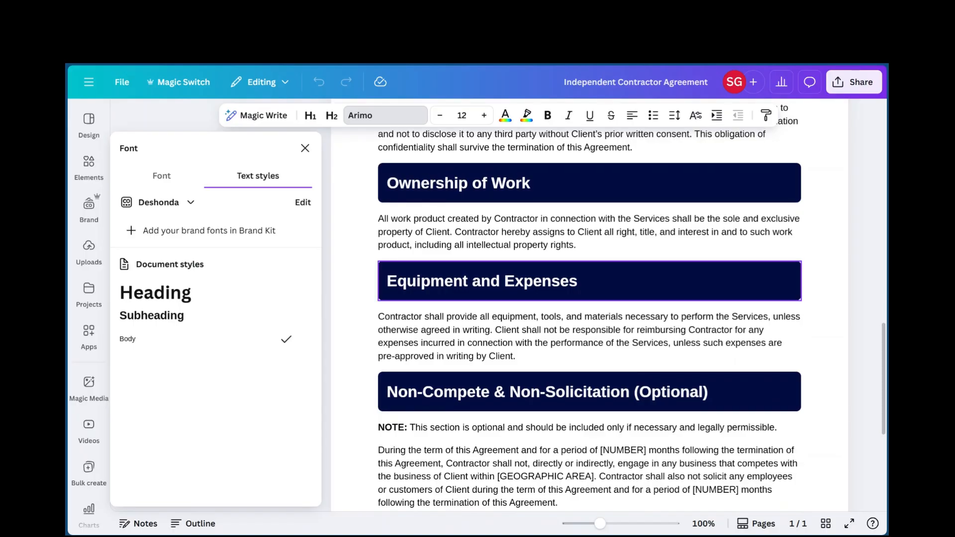
{"action": "scroll", "coordinate": [589, 305], "scroll_direction": "down", "scroll_amount": 3}
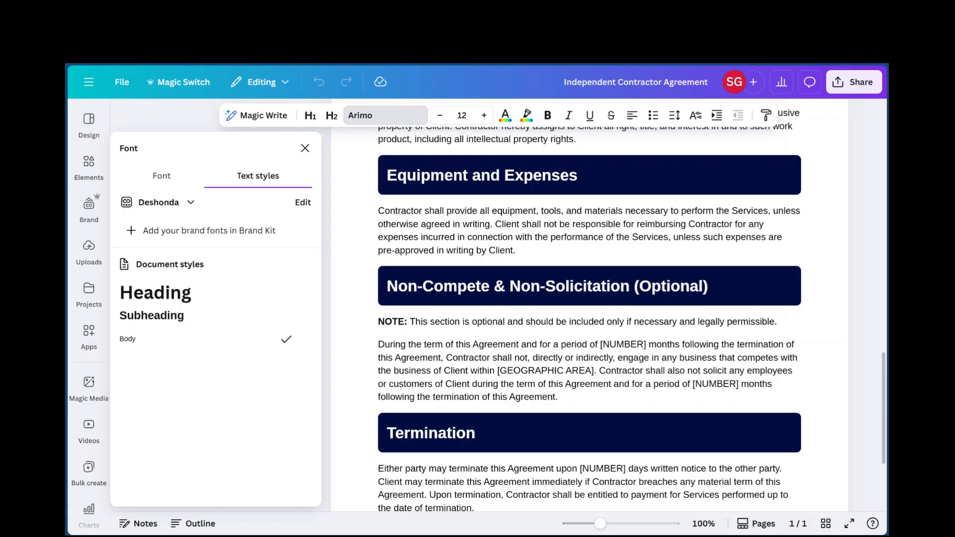
{"action": "scroll", "coordinate": [590, 305], "scroll_direction": "down", "scroll_amount": 1}
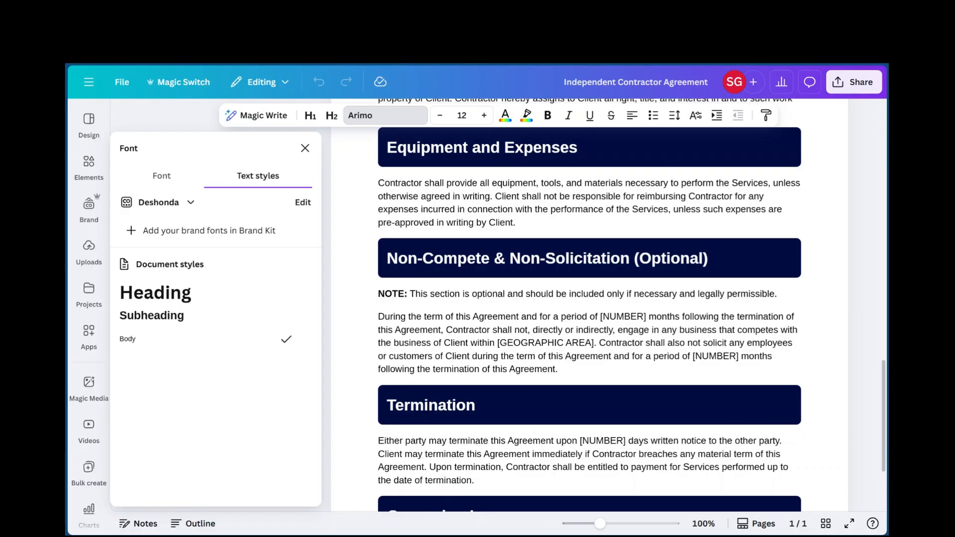
{"action": "scroll", "coordinate": [589, 304], "scroll_direction": "down", "scroll_amount": 1}
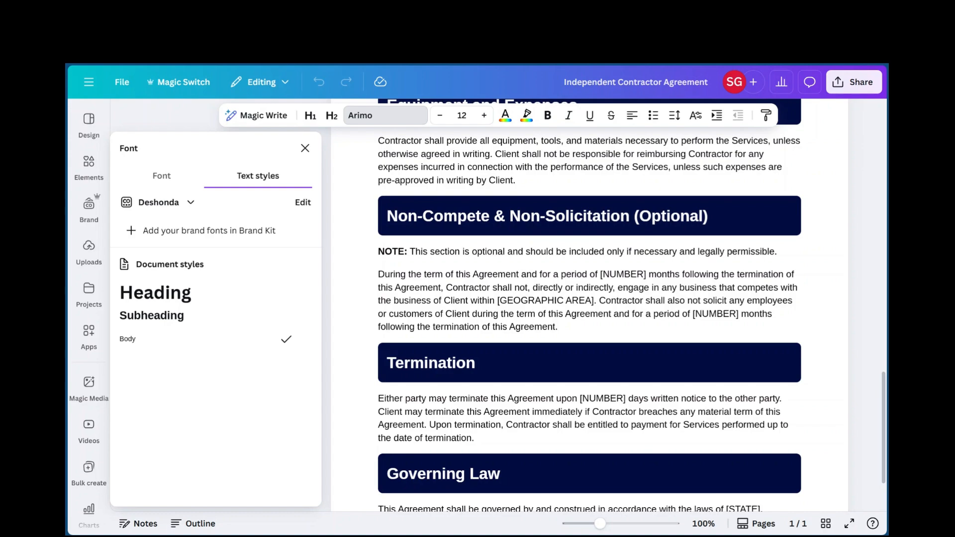
Examine the closing sections from Non-Compete & Non-Solicitation through Entire Agreement, including the client and contractor signature placeholders
{"action": "scroll", "coordinate": [589, 305], "scroll_direction": "down", "scroll_amount": 2}
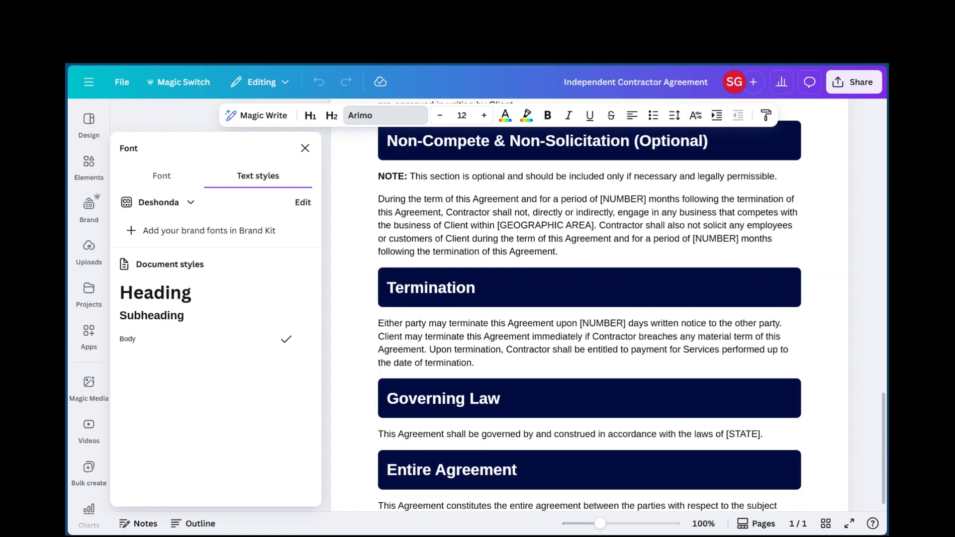
{"action": "scroll", "coordinate": [589, 305], "scroll_direction": "down", "scroll_amount": 2}
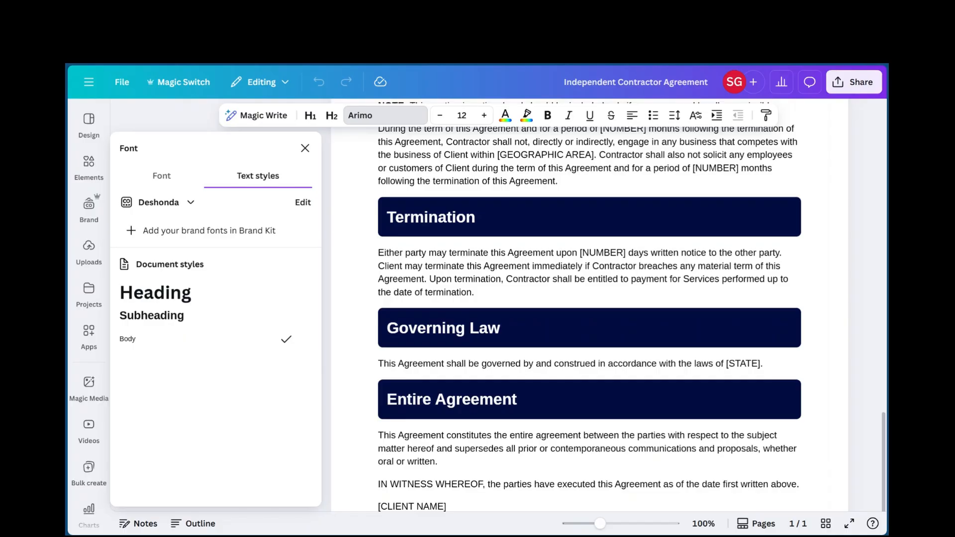
{"action": "scroll", "coordinate": [589, 305], "scroll_direction": "down", "scroll_amount": 2}
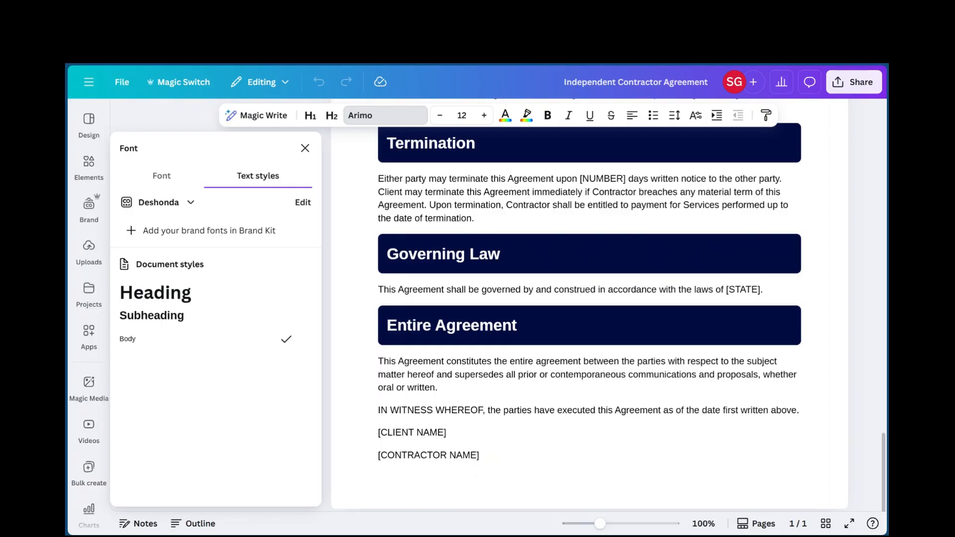
{"action": "scroll", "coordinate": [590, 311], "scroll_direction": "down", "scroll_amount": 1}
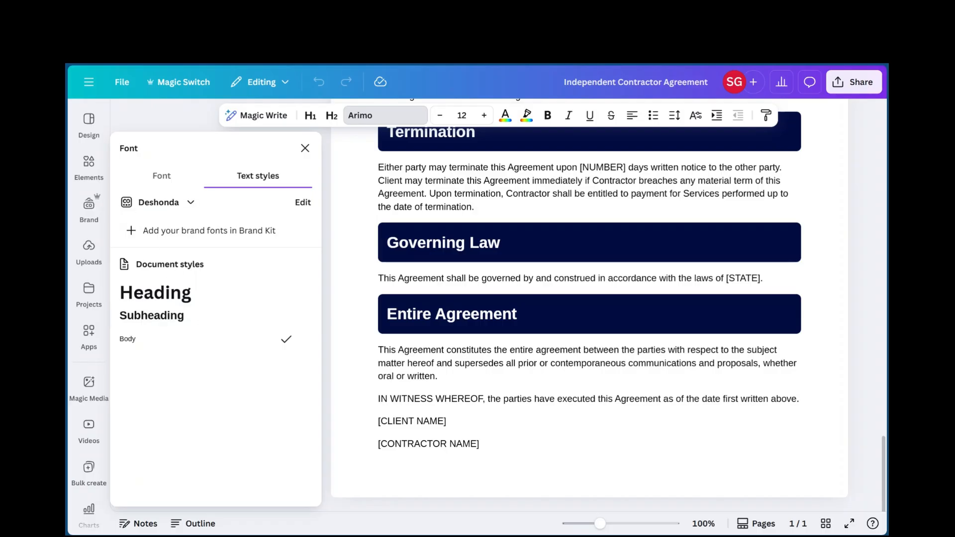
{"action": "scroll", "coordinate": [590, 396], "scroll_direction": "up", "scroll_amount": 5}
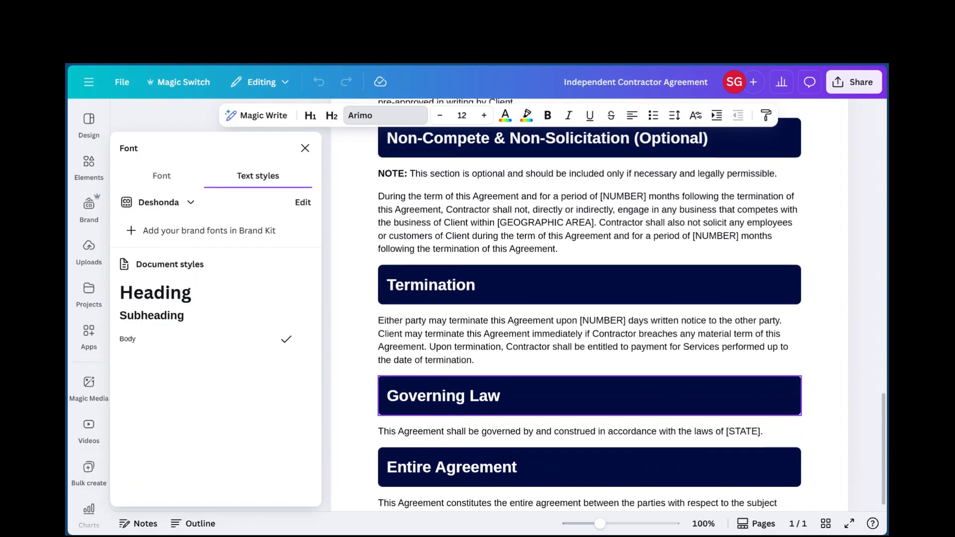
{"action": "scroll", "coordinate": [589, 395], "scroll_direction": "down", "scroll_amount": 5}
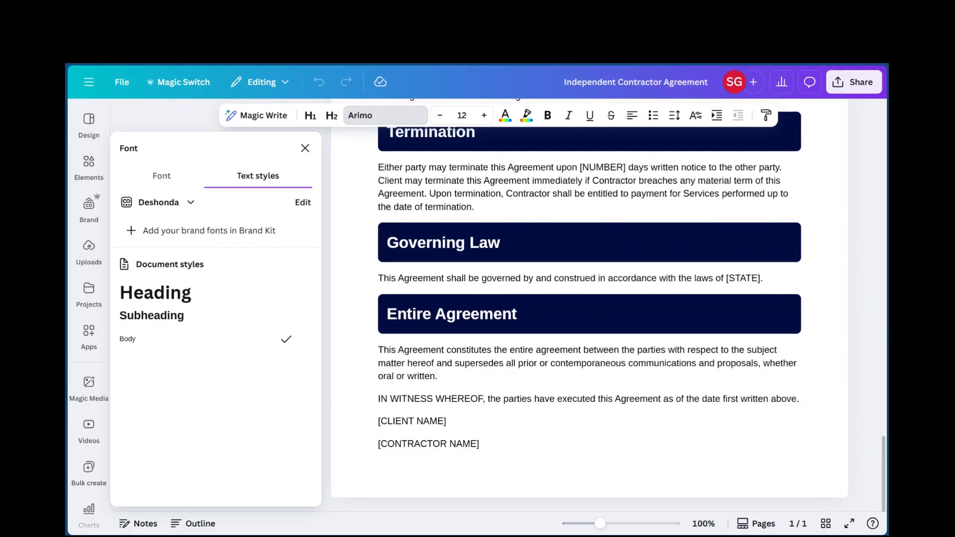
{"action": "scroll", "coordinate": [589, 303], "scroll_direction": "up", "scroll_amount": 8}
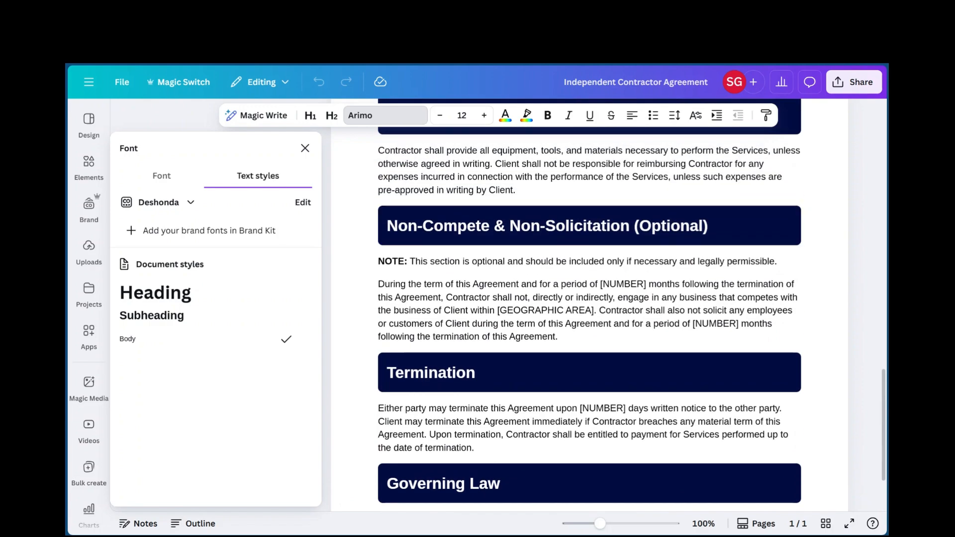
{"action": "scroll", "coordinate": [589, 309], "scroll_direction": "down", "scroll_amount": 8}
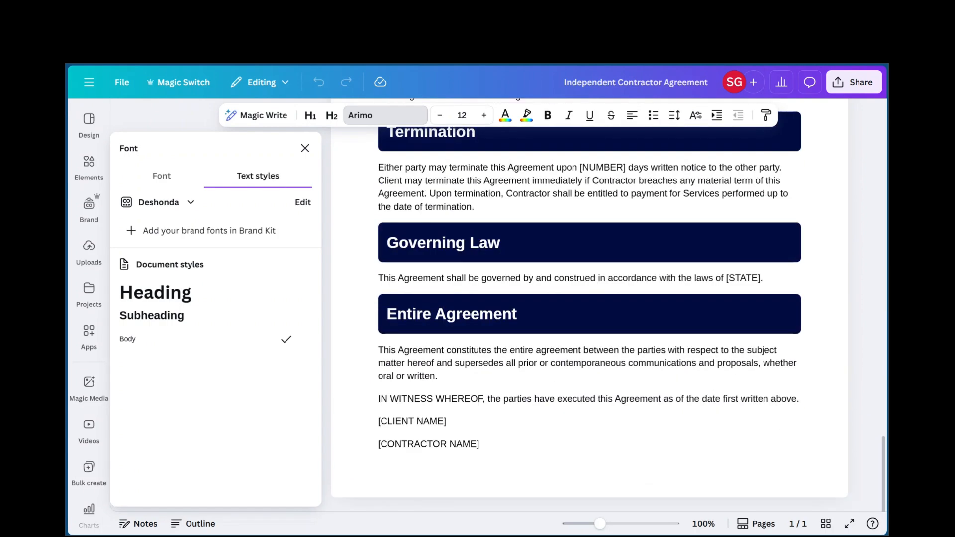
{"action": "scroll", "coordinate": [485, 291], "scroll_direction": "up", "scroll_amount": 5}
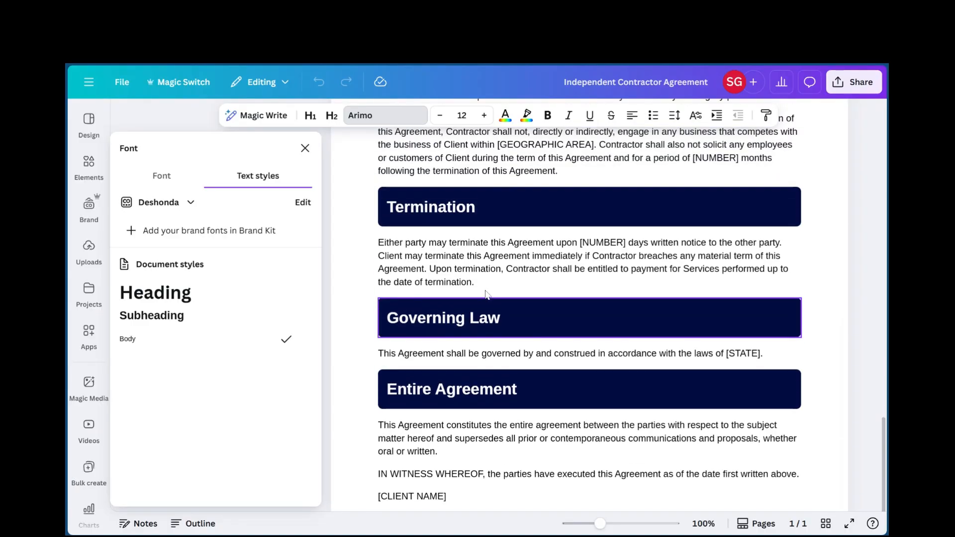
{"action": "scroll", "coordinate": [485, 291], "scroll_direction": "down", "scroll_amount": 5}
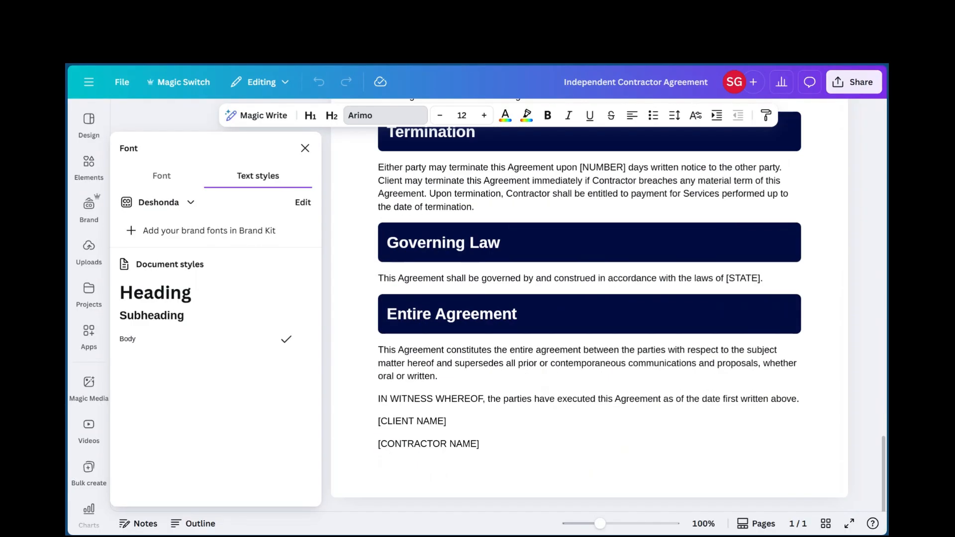
Recolour the Parties heading's background, trying dark red, coral and violet shades before settling on medium purple
{"action": "scroll", "coordinate": [468, 318], "scroll_direction": "up", "scroll_amount": 20}
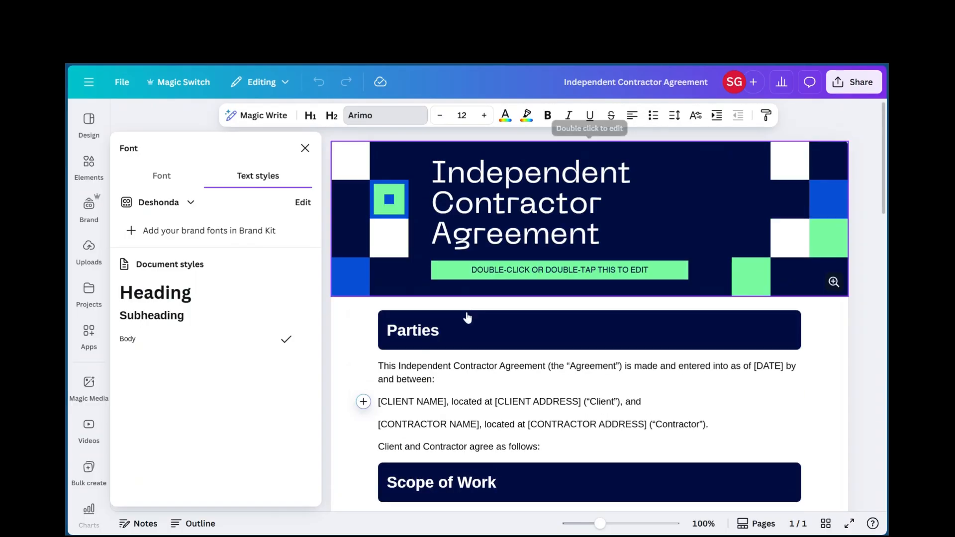
{"action": "scroll", "coordinate": [468, 318], "scroll_direction": "down", "scroll_amount": 2}
{"action": "left_click", "coordinate": [480, 284]}
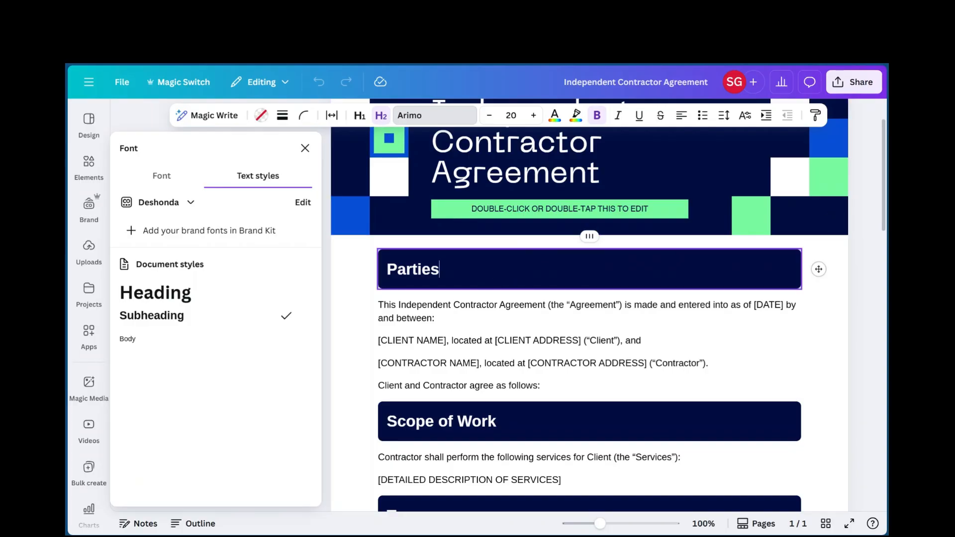
{"action": "left_click", "coordinate": [261, 116]}
{"action": "left_click", "coordinate": [134, 320]}
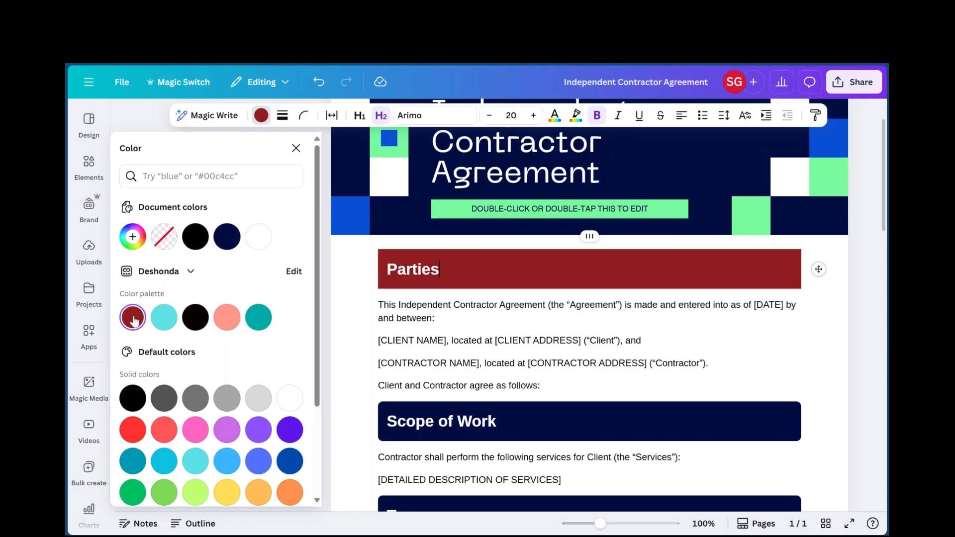
{"action": "left_click", "coordinate": [164, 429]}
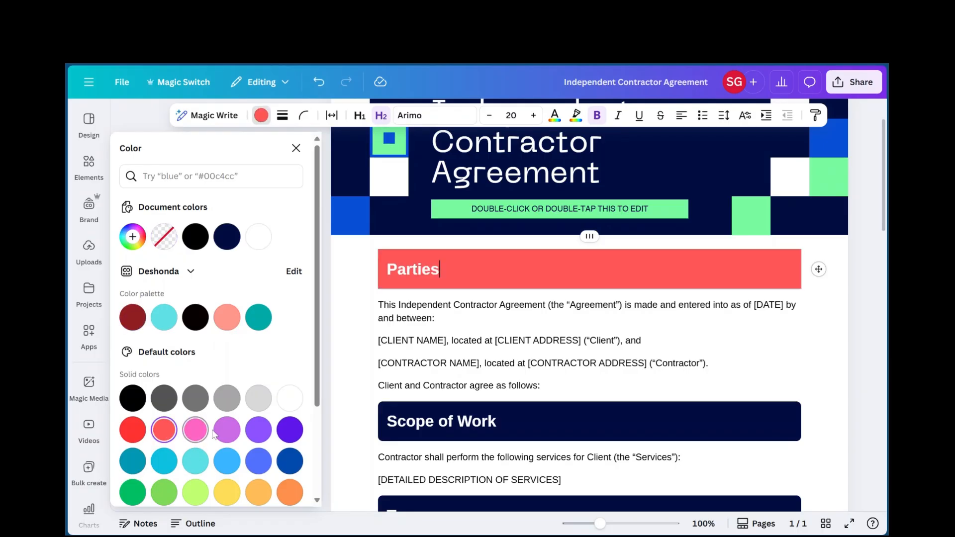
{"action": "left_click", "coordinate": [226, 430]}
{"action": "left_click", "coordinate": [284, 429]}
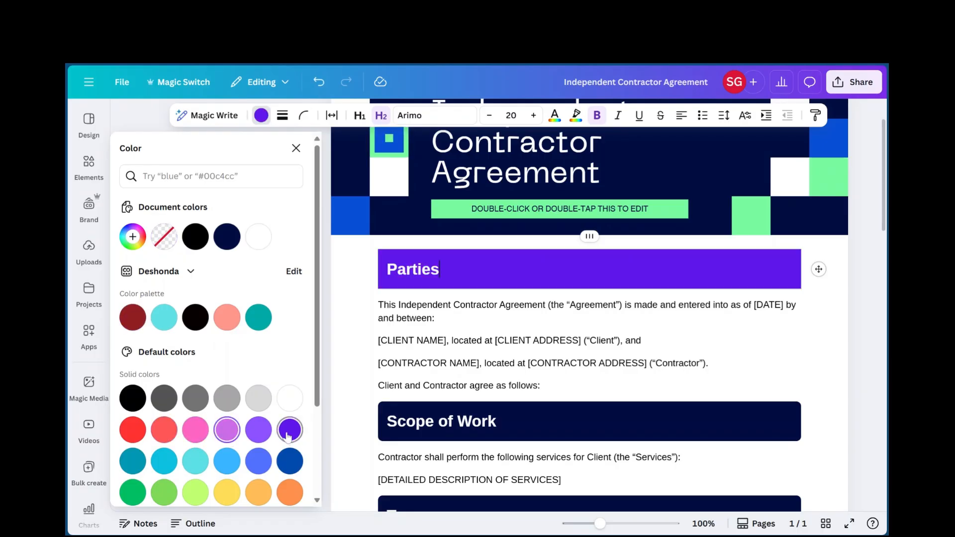
{"action": "left_click", "coordinate": [258, 429]}
Apply the same medium purple background to the Scope of Work and Term headings
{"action": "scroll", "coordinate": [589, 243], "scroll_direction": "down", "scroll_amount": 1}
{"action": "left_click", "coordinate": [590, 354]}
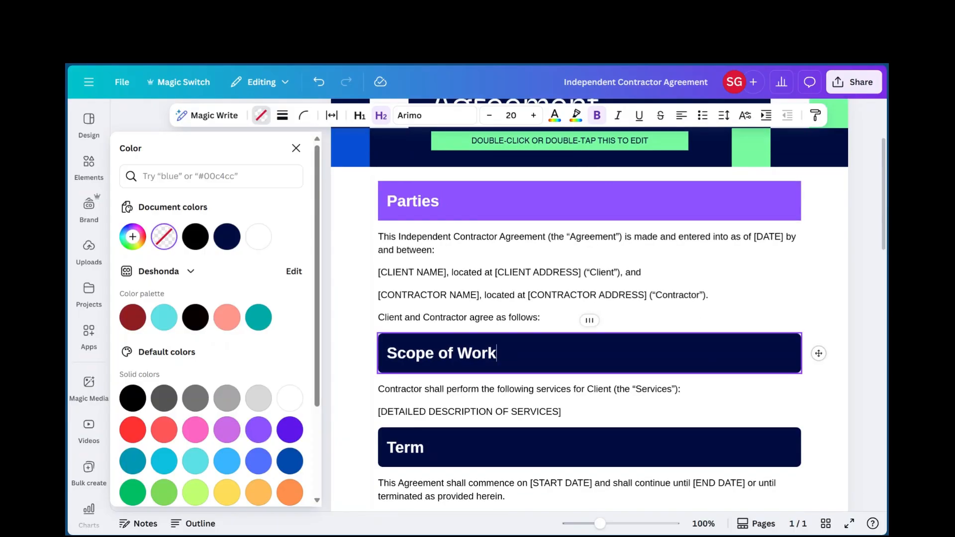
{"action": "left_click", "coordinate": [258, 429]}
{"action": "left_click", "coordinate": [433, 448]}
{"action": "left_click", "coordinate": [259, 429]}
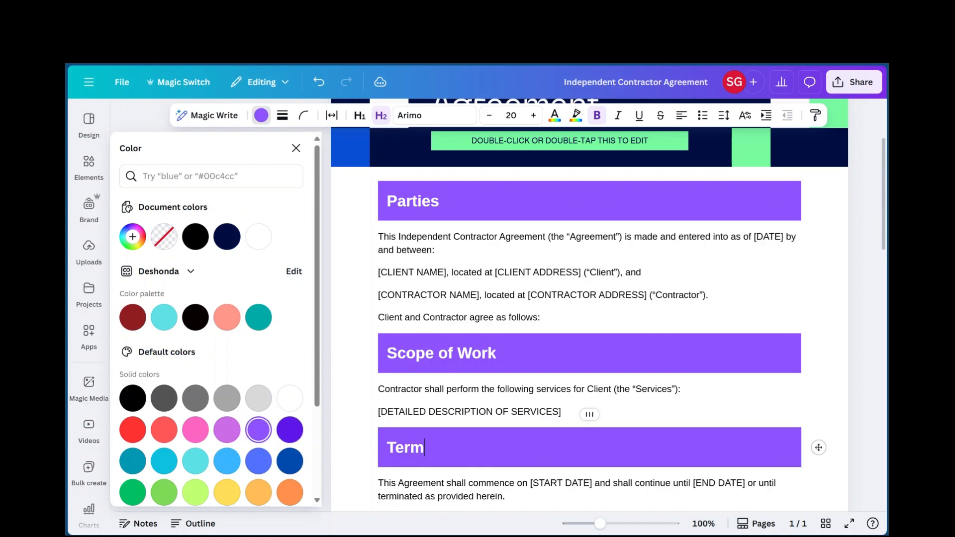
Try black as the Parties heading's text colour and set it back to white
{"action": "left_click_drag", "start_coordinate": [443, 201], "coordinate": [417, 201]}
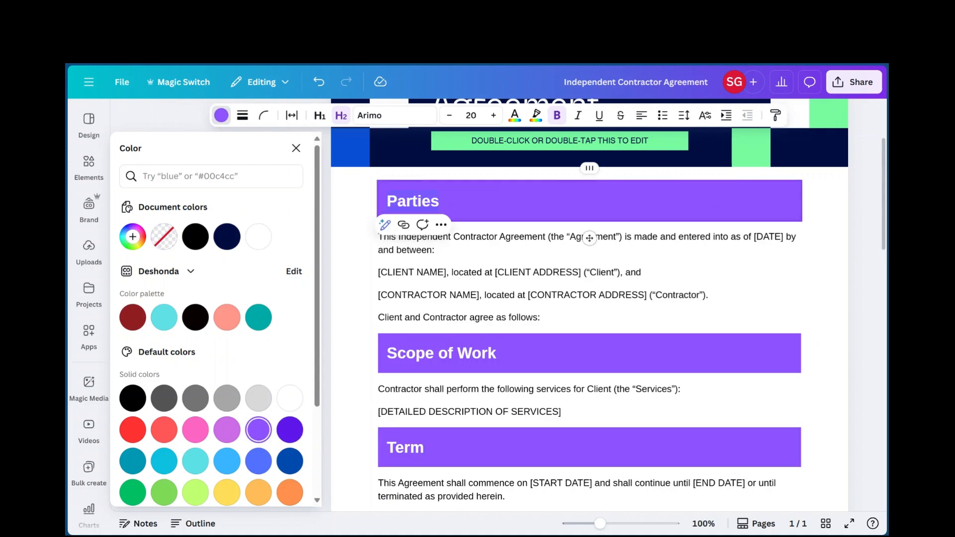
{"action": "left_click", "coordinate": [515, 115]}
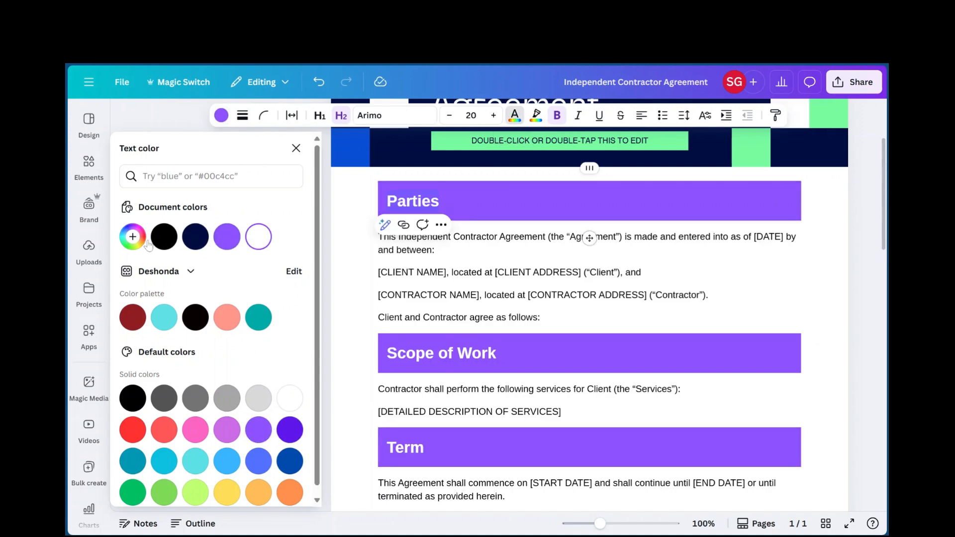
{"action": "left_click", "coordinate": [164, 237]}
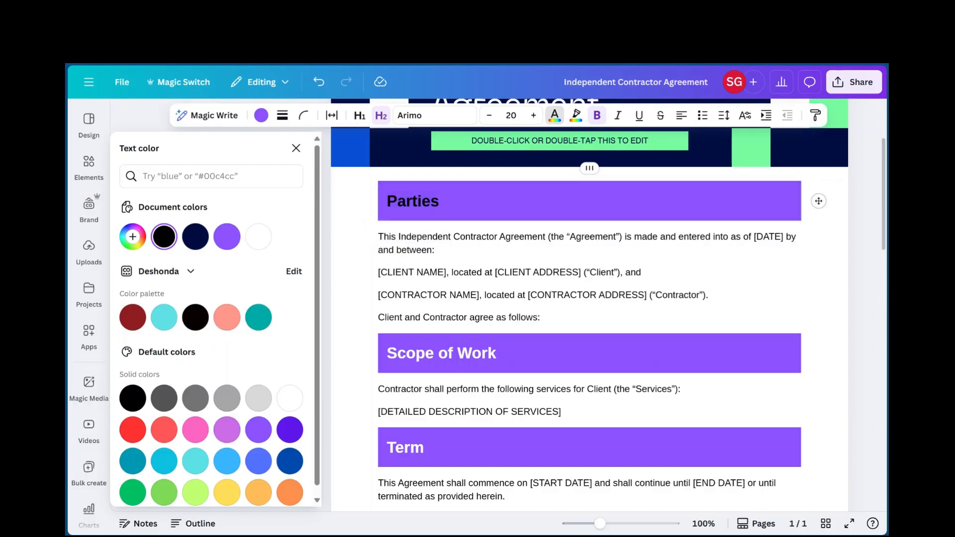
{"action": "left_click", "coordinate": [441, 201]}
{"action": "left_click", "coordinate": [258, 237]}
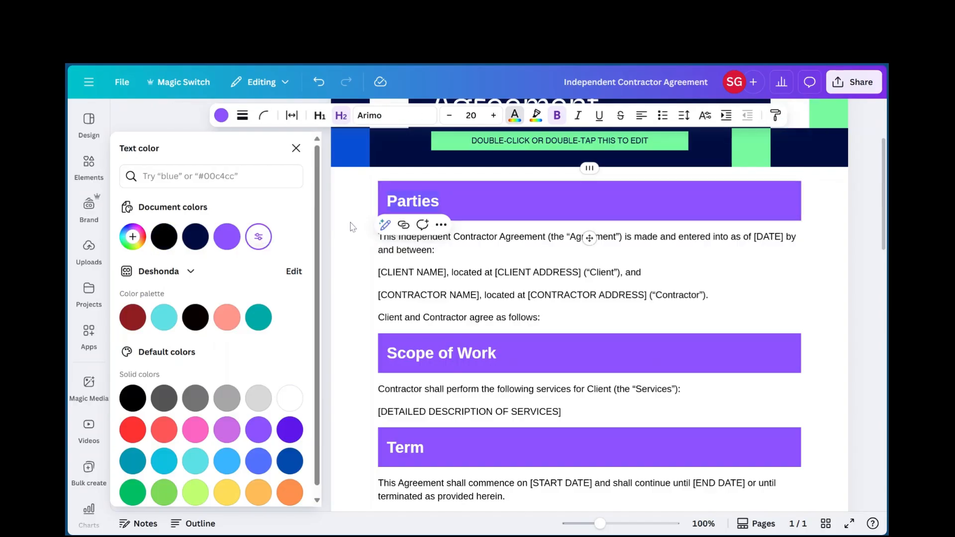
Open the Independent Contractor Agreement title banner at the start of the document for editing
{"action": "scroll", "coordinate": [504, 226], "scroll_direction": "down", "scroll_amount": 10}
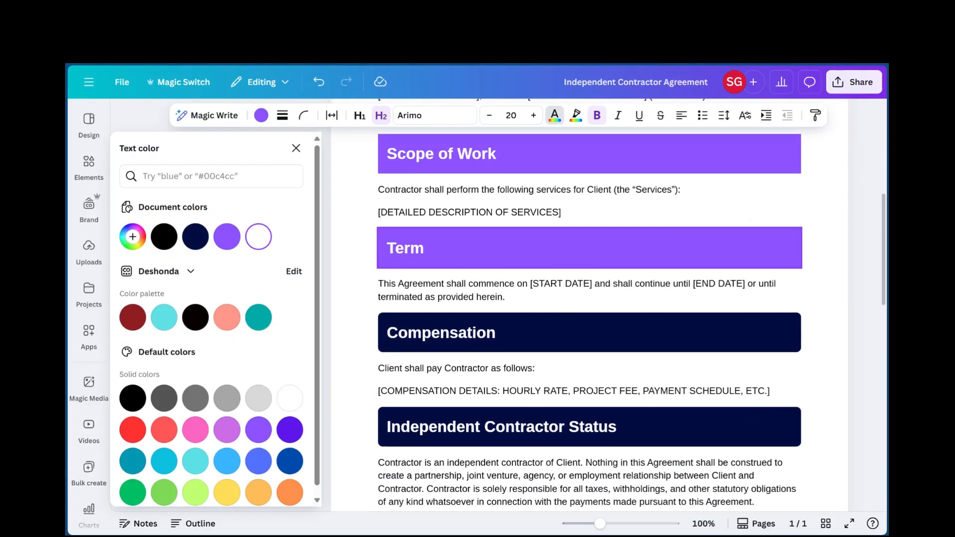
{"action": "scroll", "coordinate": [501, 222], "scroll_direction": "down", "scroll_amount": 6}
{"action": "scroll", "coordinate": [501, 222], "scroll_direction": "up", "scroll_amount": 16}
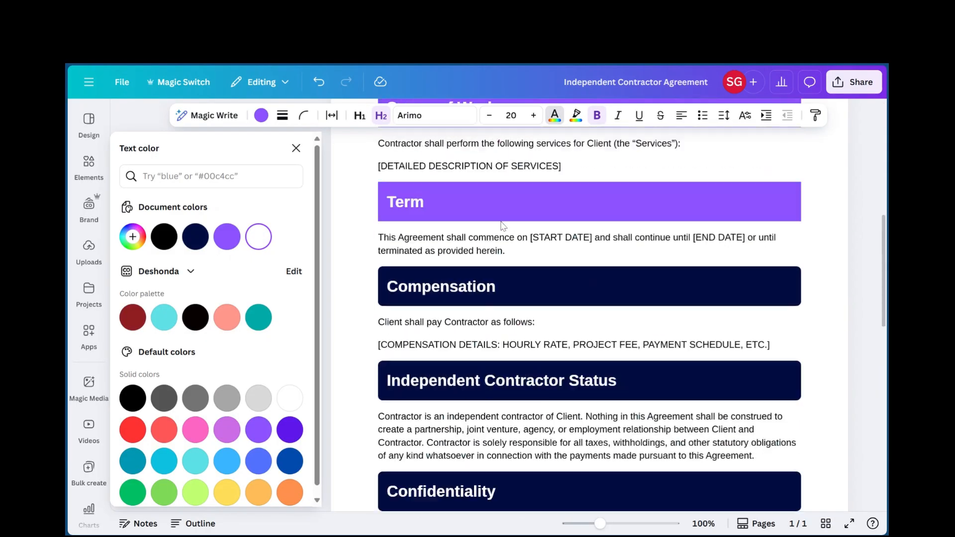
{"action": "left_click", "coordinate": [592, 184]}
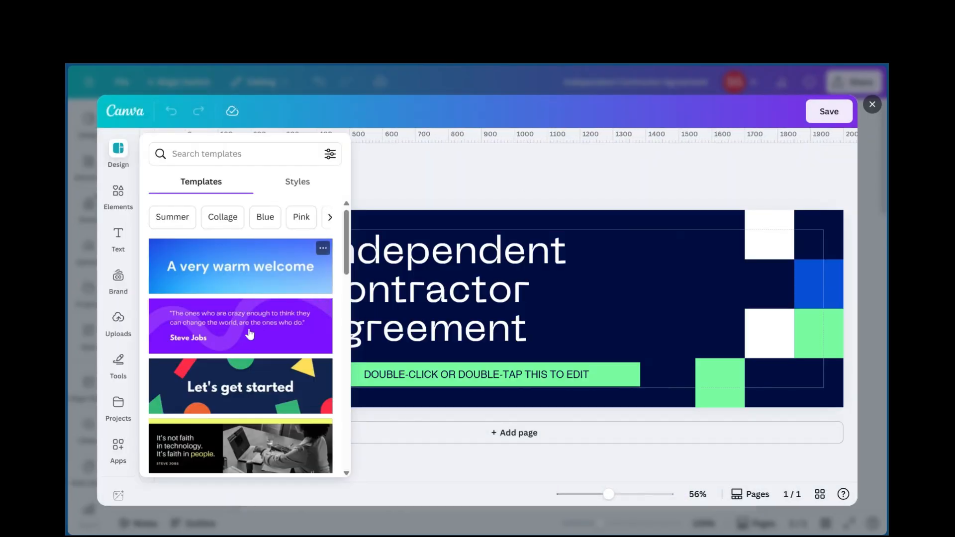
Browse the available banner templates for an alternative header design, and close the list without applying one
{"action": "scroll", "coordinate": [249, 338], "scroll_direction": "down", "scroll_amount": 1}
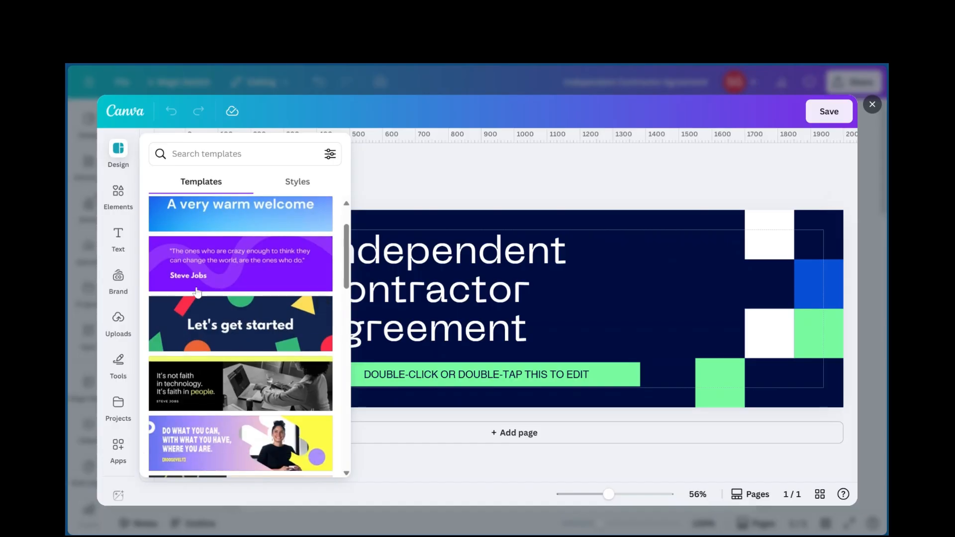
{"action": "scroll", "coordinate": [221, 366], "scroll_direction": "down", "scroll_amount": 5}
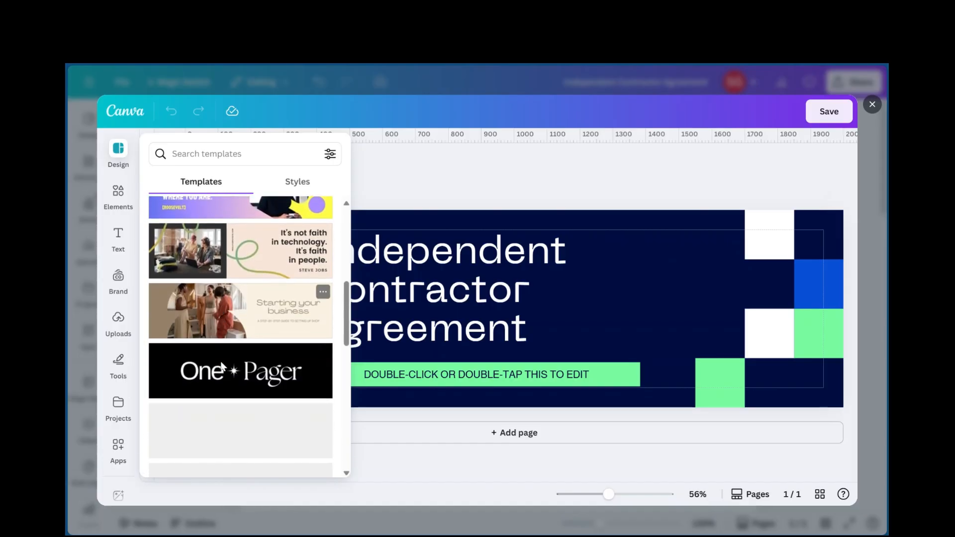
{"action": "scroll", "coordinate": [244, 348], "scroll_direction": "down", "scroll_amount": 5}
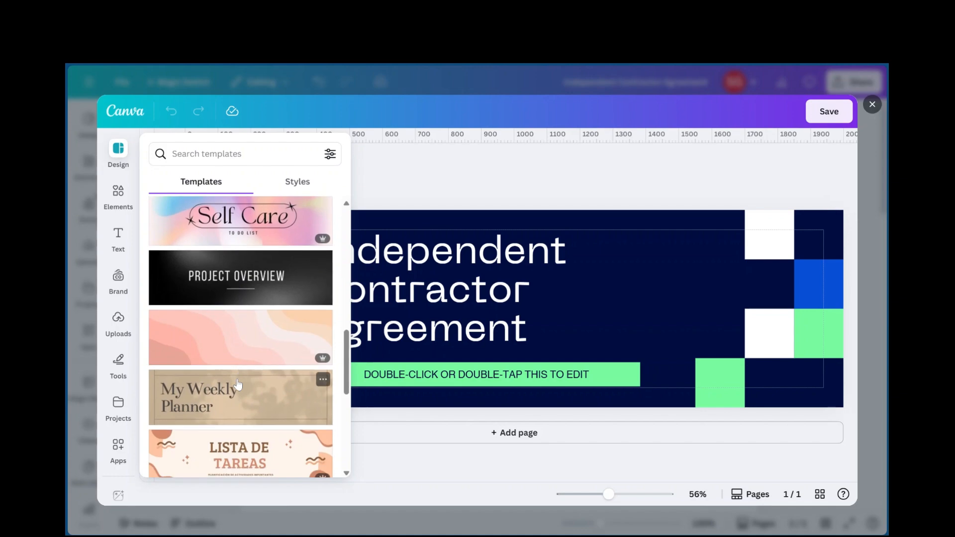
{"action": "scroll", "coordinate": [238, 384], "scroll_direction": "down", "scroll_amount": 1}
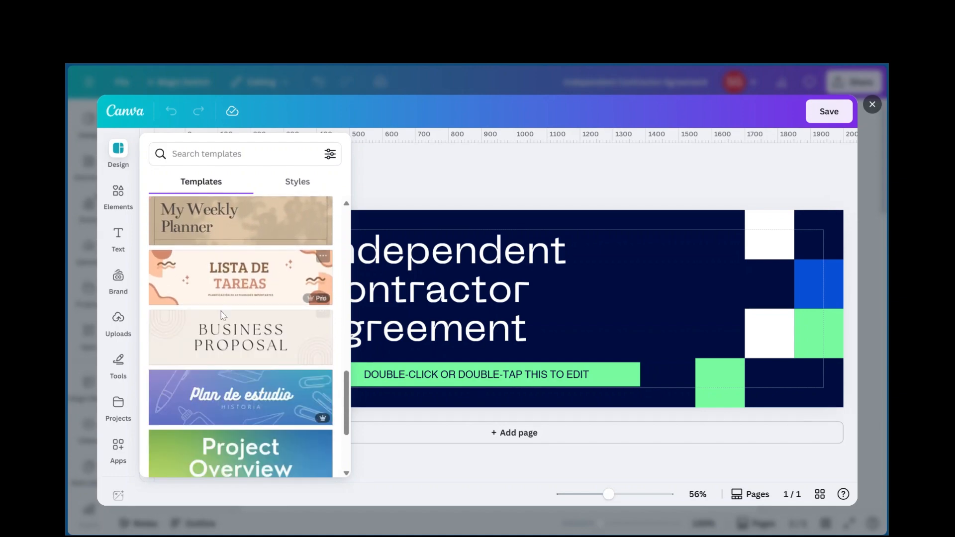
{"action": "scroll", "coordinate": [272, 274], "scroll_direction": "down", "scroll_amount": 1}
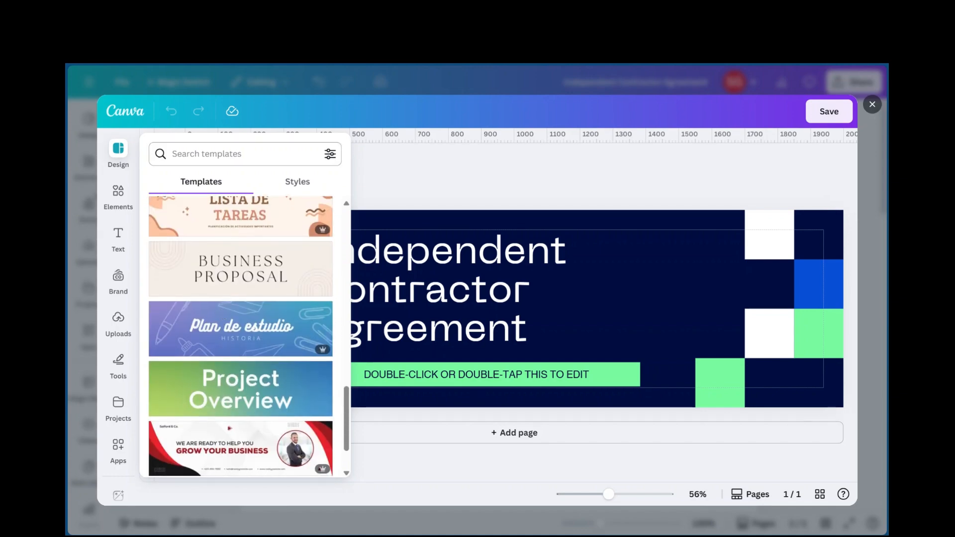
{"action": "left_click", "coordinate": [244, 154]}
{"action": "left_click", "coordinate": [391, 163]}
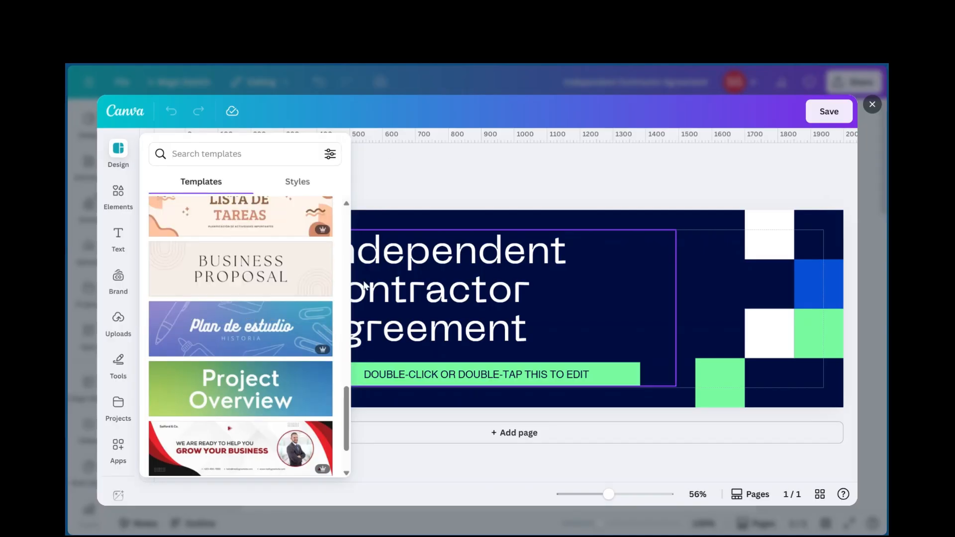
{"action": "left_click", "coordinate": [365, 462]}
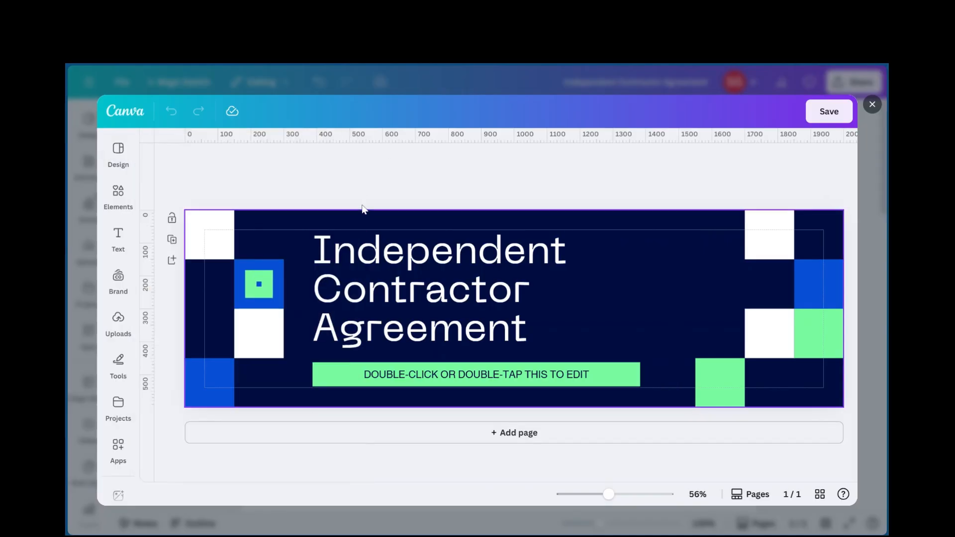
Change the banner's background colour to the blue document colour #084fd5
{"action": "left_click", "coordinate": [301, 228]}
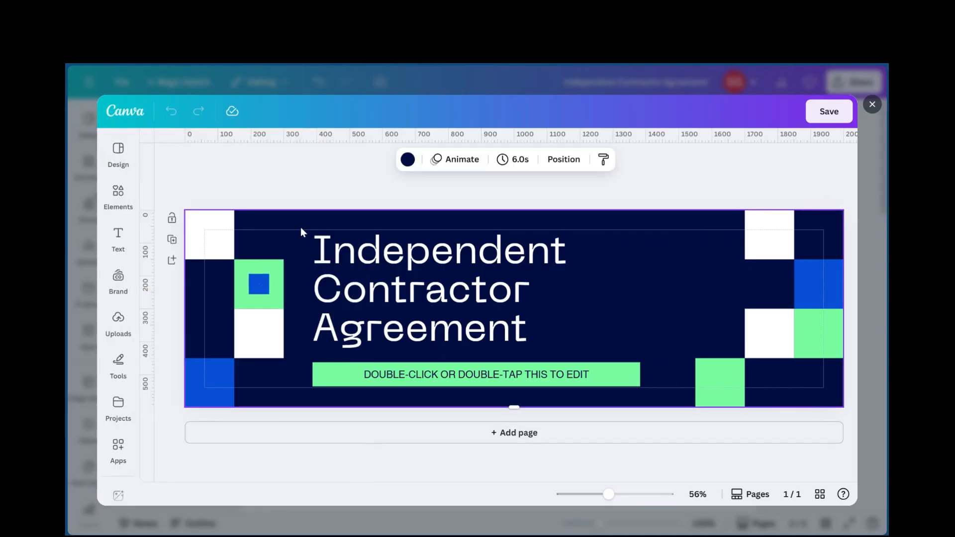
{"action": "left_click", "coordinate": [408, 159]}
{"action": "left_click", "coordinate": [227, 244]}
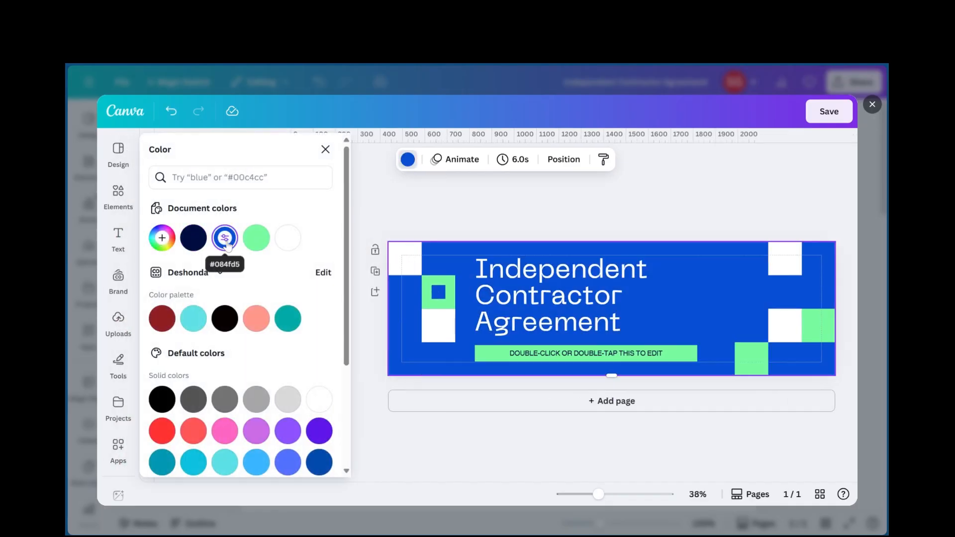
Nudge the banner's white corner square slightly up and outward, and shift the grouped title text slightly to the right
{"action": "mouse_move", "coordinate": [407, 266]}
{"action": "left_mouse_down"}
{"action": "mouse_move", "coordinate": [368, 221]}
{"action": "mouse_move", "coordinate": [402, 258]}
{"action": "left_mouse_up"}
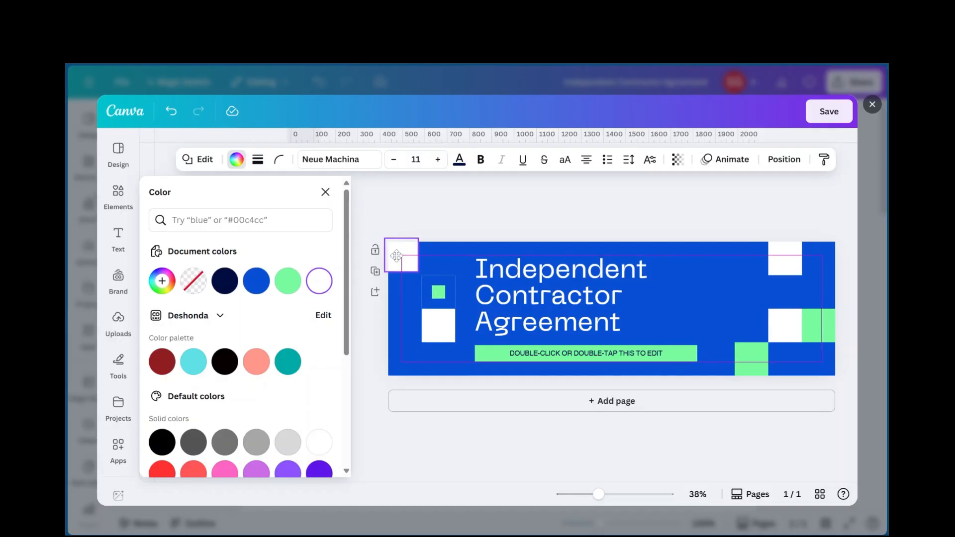
{"action": "left_click", "coordinate": [577, 289]}
{"action": "left_click_drag", "start_coordinate": [599, 290], "coordinate": [515, 288]}
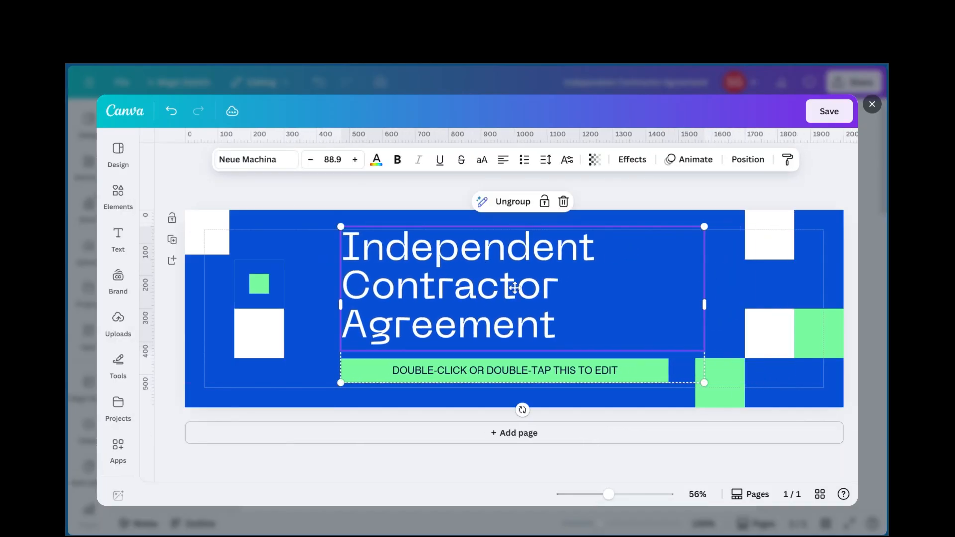
Try the Horizon font on the banner title text, settle on Shrikhand instead, and centre-align the title
{"action": "double_click", "coordinate": [566, 336]}
{"action": "left_click", "coordinate": [264, 162]}
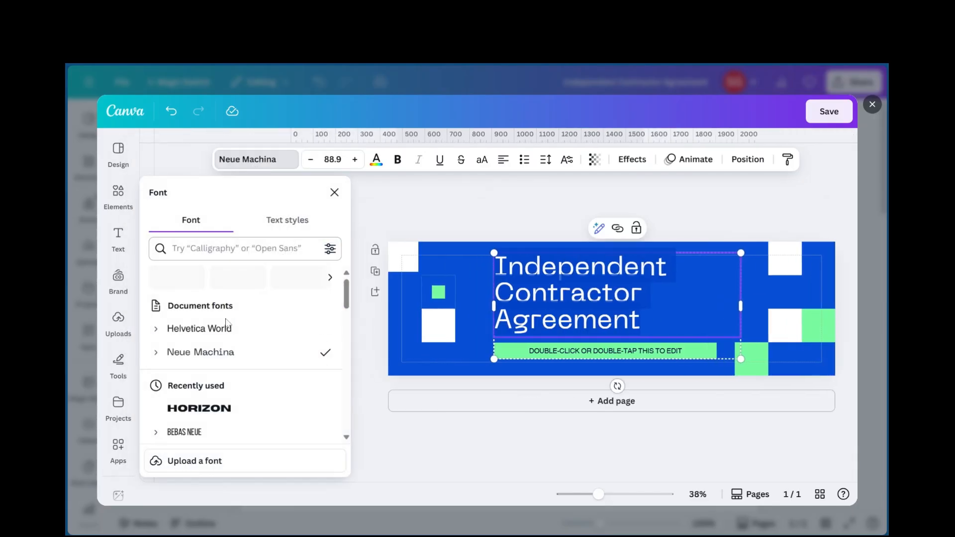
{"action": "left_click", "coordinate": [218, 413]}
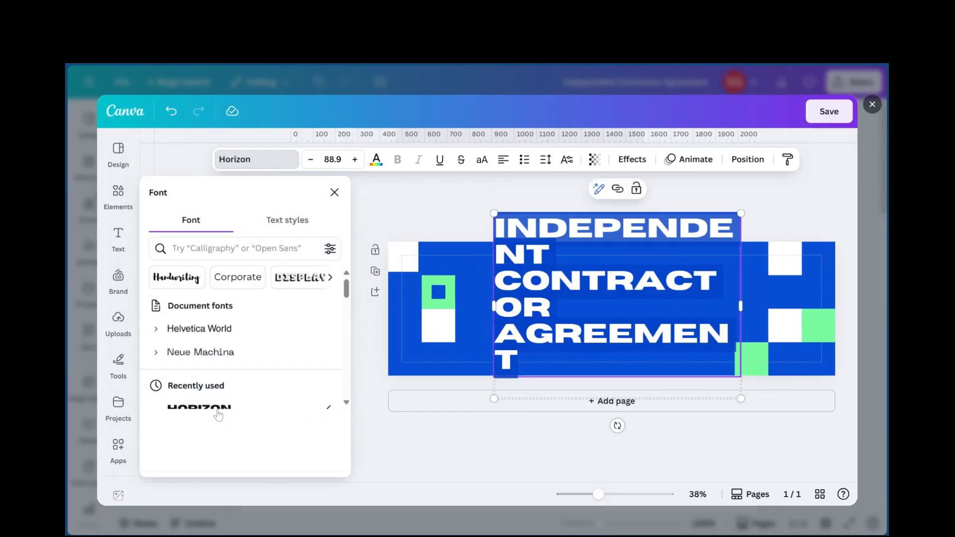
{"action": "scroll", "coordinate": [220, 389], "scroll_direction": "down", "scroll_amount": 3}
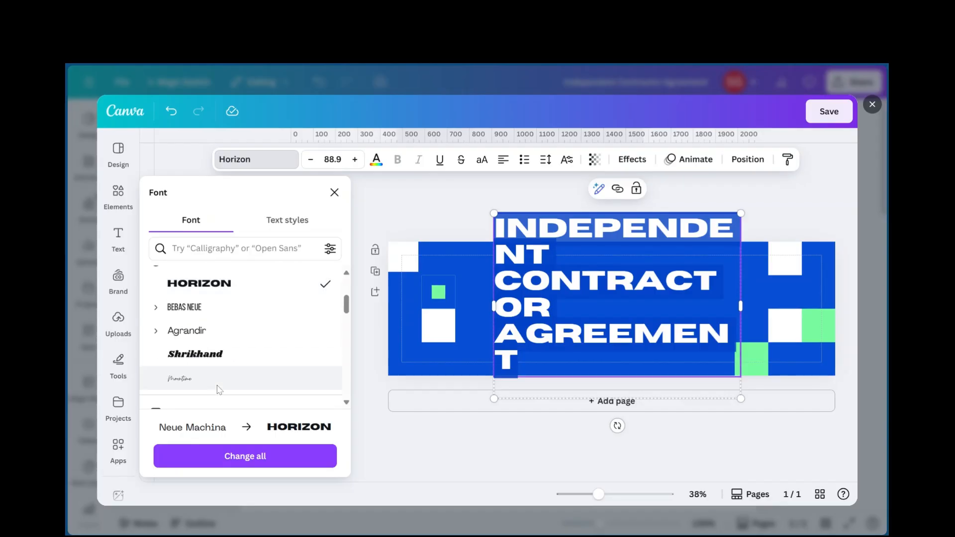
{"action": "left_click", "coordinate": [204, 360]}
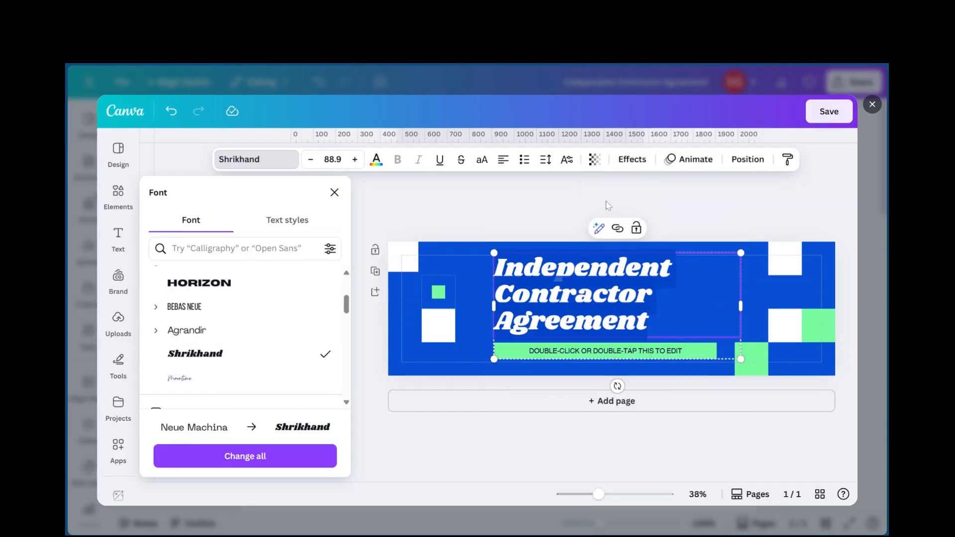
{"action": "left_click", "coordinate": [335, 193]}
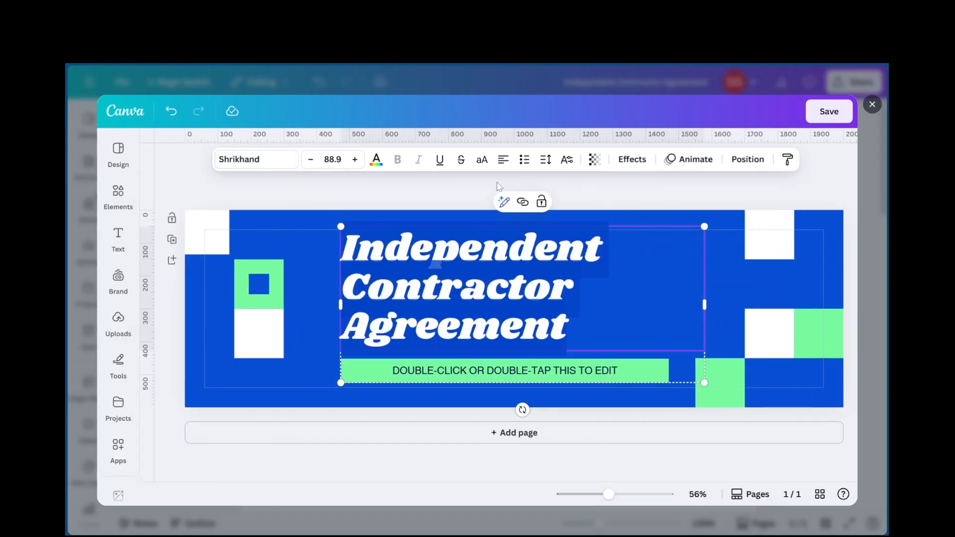
{"action": "left_click", "coordinate": [504, 159]}
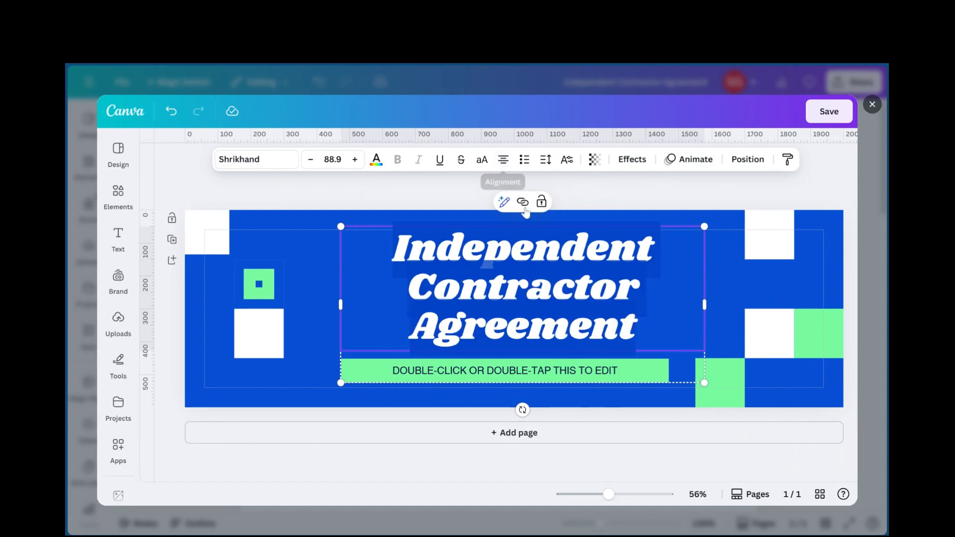
{"action": "left_click", "coordinate": [621, 195]}
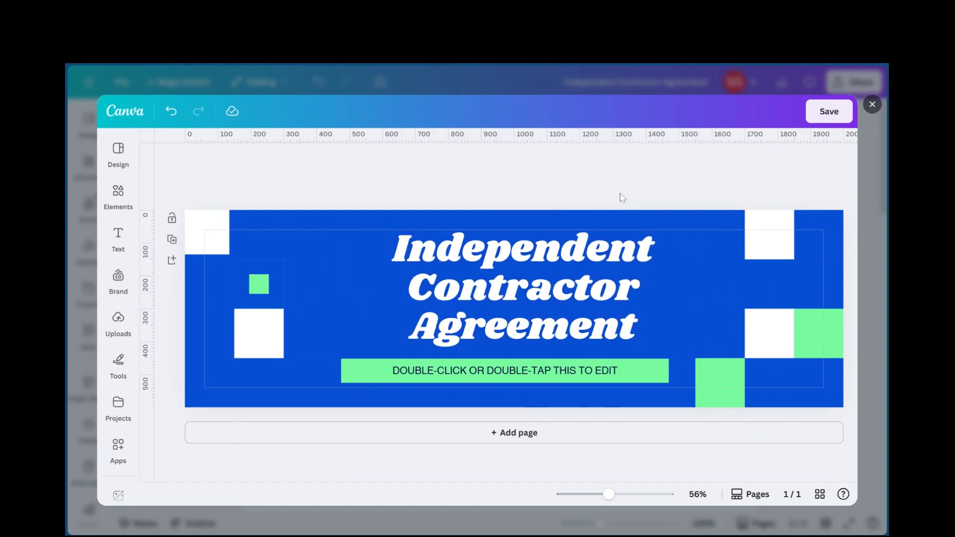
Nudge the grouped title text slightly to the left and ungroup the title from the green subtitle bar
{"action": "left_click_drag", "start_coordinate": [591, 271], "coordinate": [575, 275]}
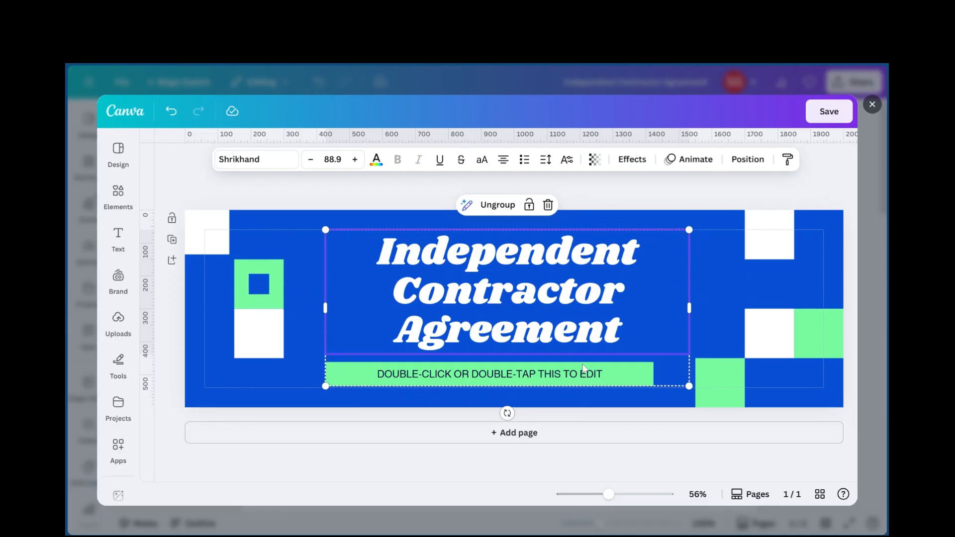
{"action": "left_click", "coordinate": [490, 209]}
{"action": "left_click", "coordinate": [603, 188]}
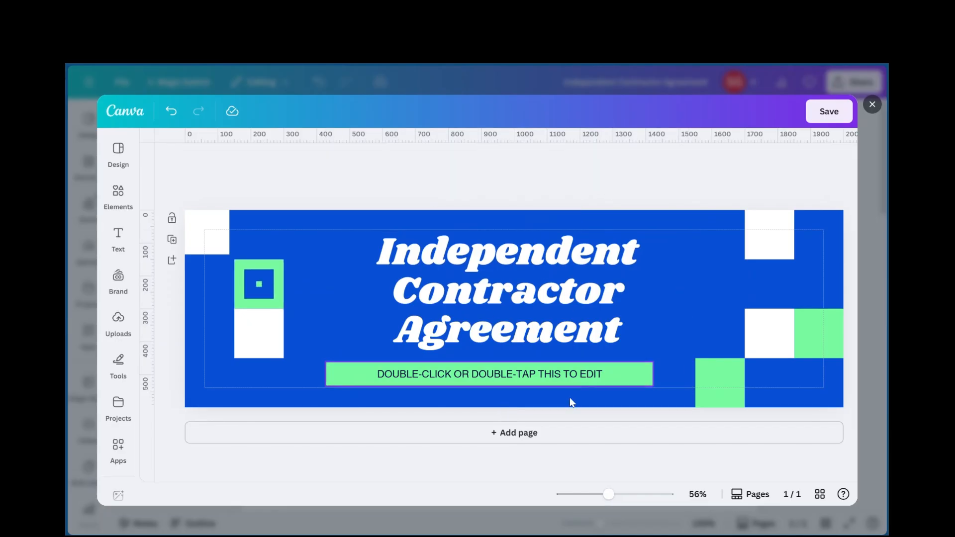
{"action": "left_click", "coordinate": [556, 372]}
{"action": "left_click_drag", "start_coordinate": [603, 374], "coordinate": [561, 377]}
{"action": "left_click", "coordinate": [604, 195]}
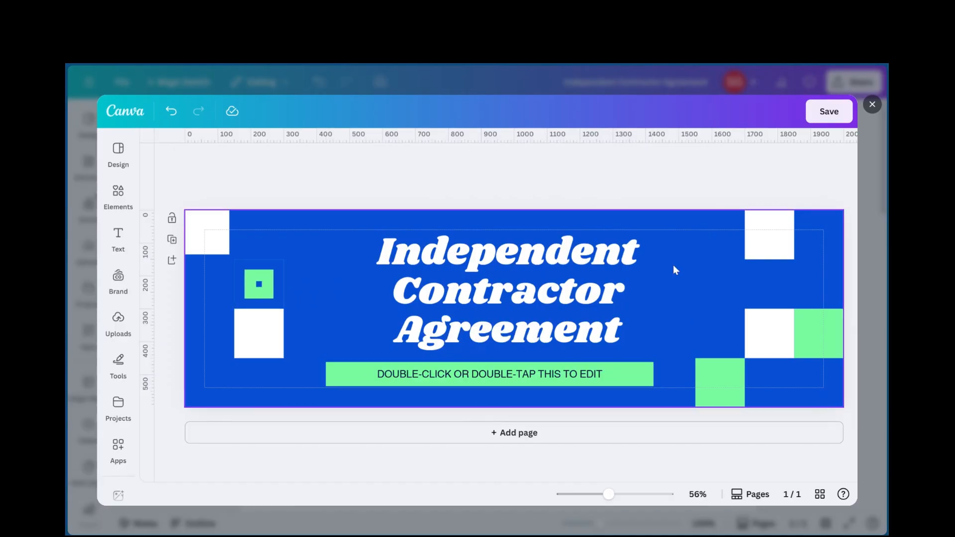
Check the banner's decorative squares and save the edited banner back into the contract document
{"action": "left_click", "coordinate": [117, 331]}
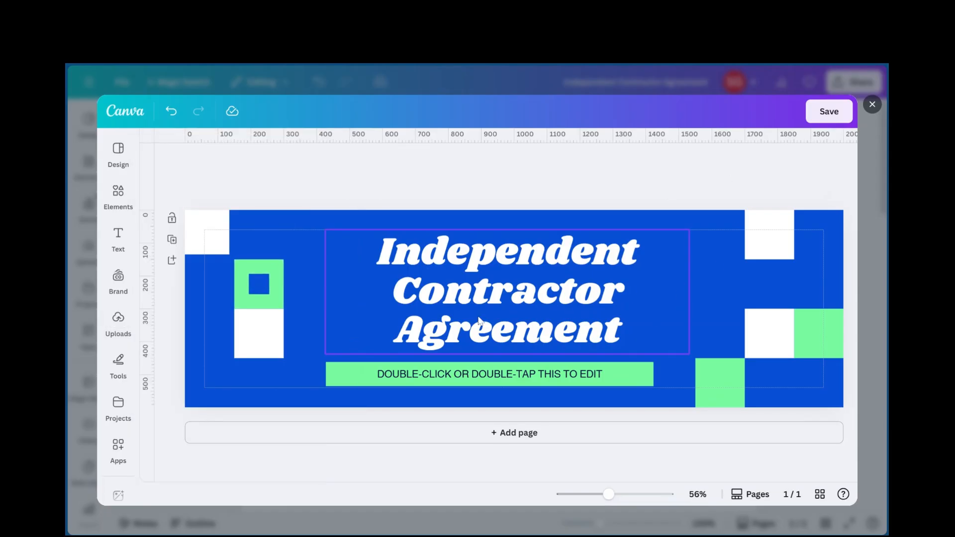
{"action": "left_click", "coordinate": [259, 284]}
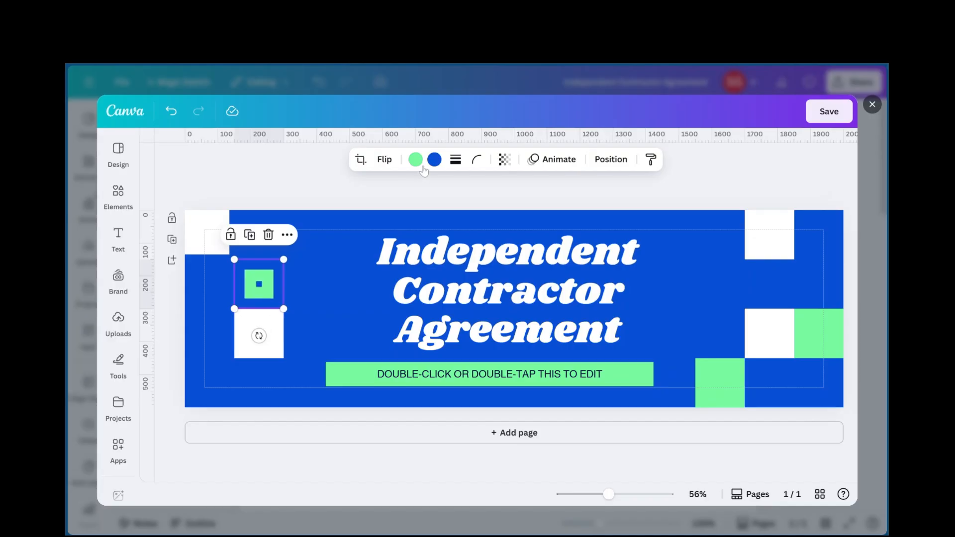
{"action": "left_click", "coordinate": [733, 378]}
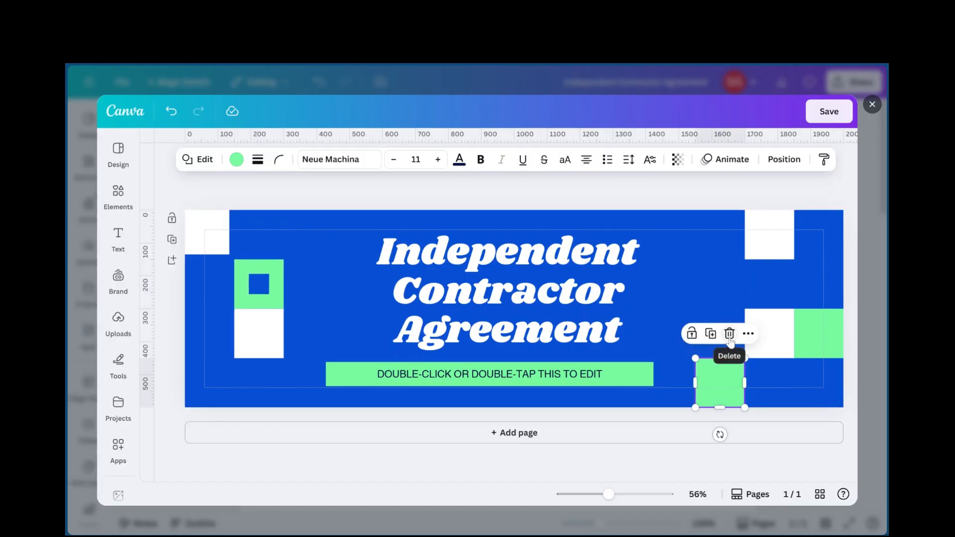
{"action": "left_click", "coordinate": [827, 114]}
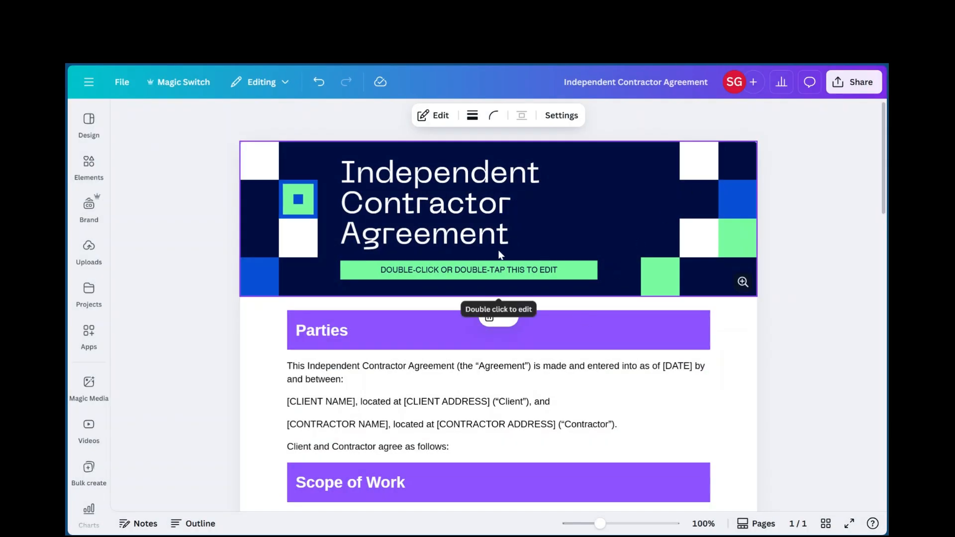
Review the whole contract from the updated banner through the section headings to the closing name fields, and return to the beginning
{"action": "scroll", "coordinate": [508, 350], "scroll_direction": "down", "scroll_amount": 1}
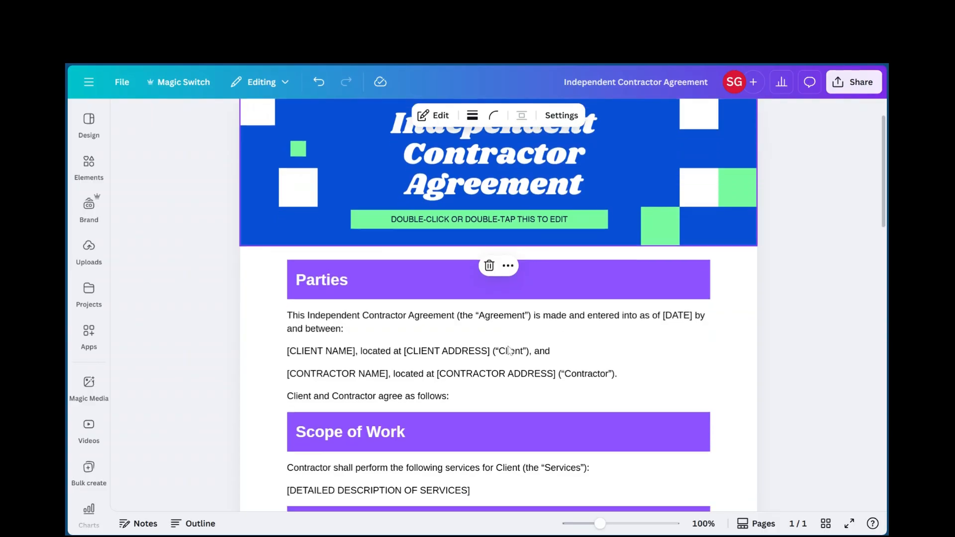
{"action": "scroll", "coordinate": [508, 349], "scroll_direction": "down", "scroll_amount": 15}
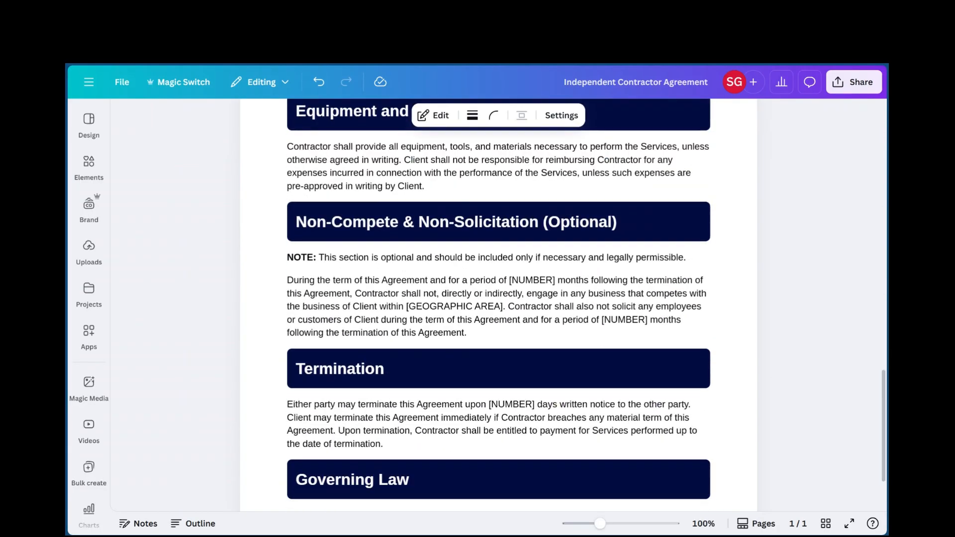
{"action": "scroll", "coordinate": [499, 298], "scroll_direction": "down", "scroll_amount": 5}
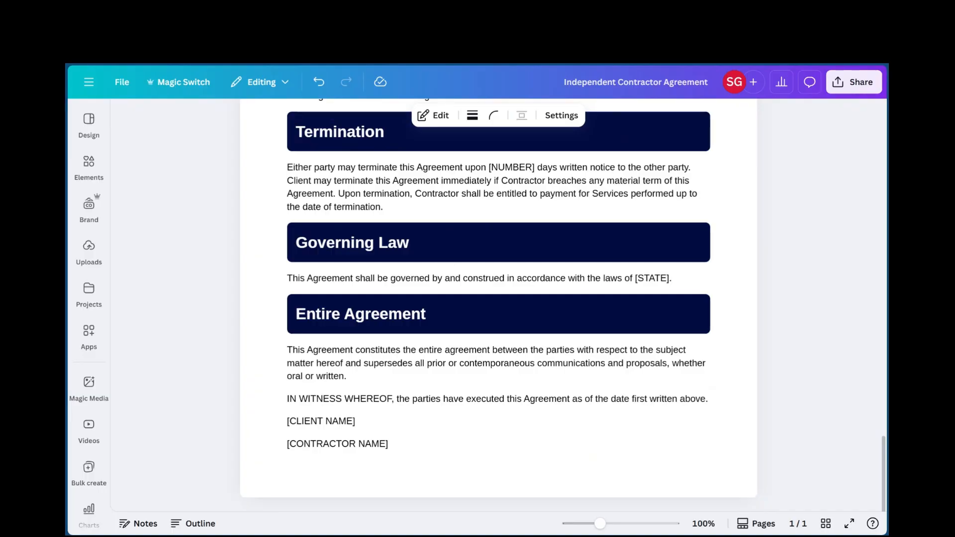
{"action": "scroll", "coordinate": [498, 304], "scroll_direction": "up", "scroll_amount": 8}
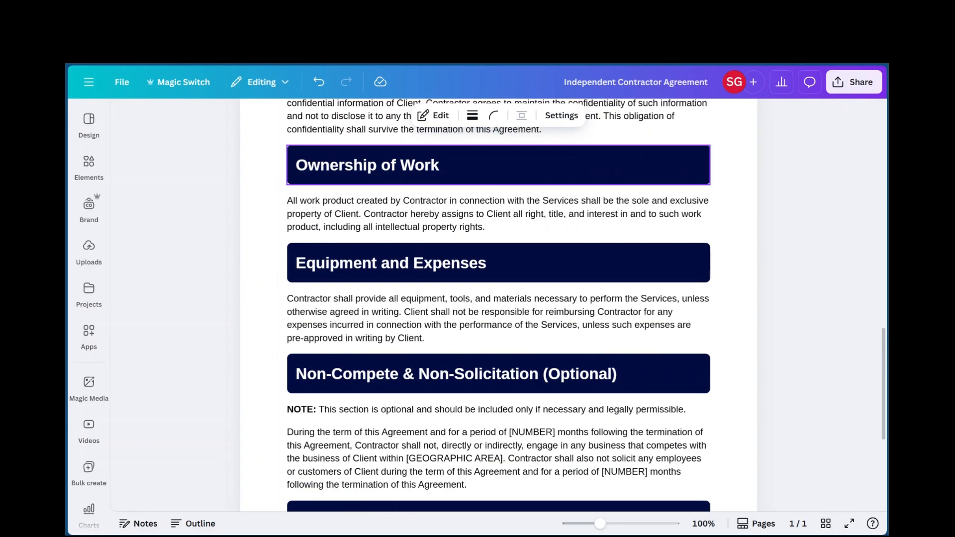
{"action": "scroll", "coordinate": [498, 303], "scroll_direction": "up", "scroll_amount": 6}
{"action": "scroll", "coordinate": [498, 303], "scroll_direction": "up", "scroll_amount": 8}
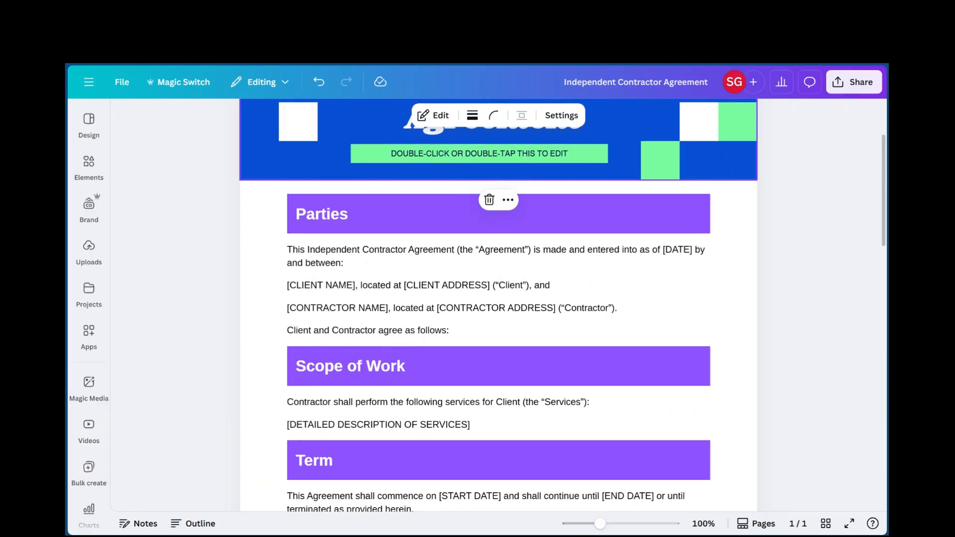
{"action": "scroll", "coordinate": [498, 303], "scroll_direction": "up", "scroll_amount": 3}
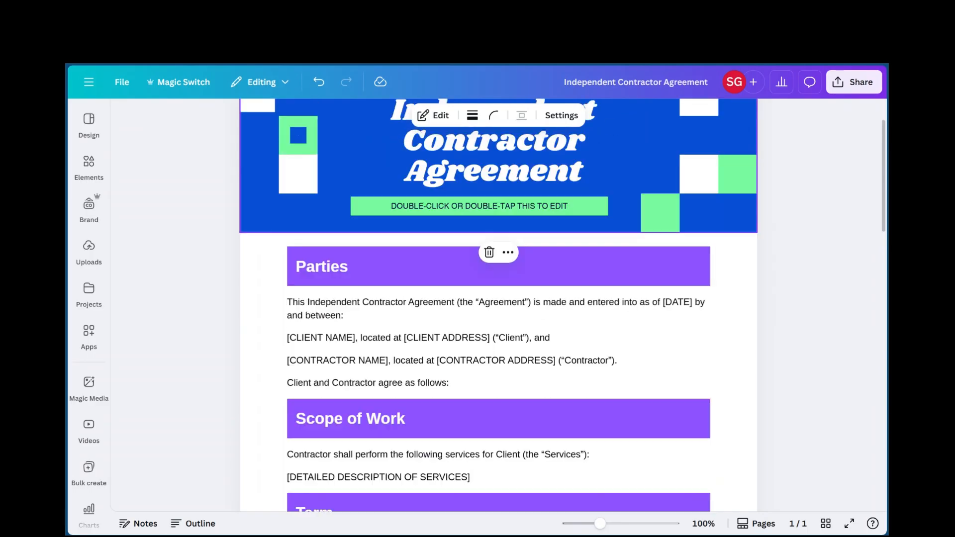